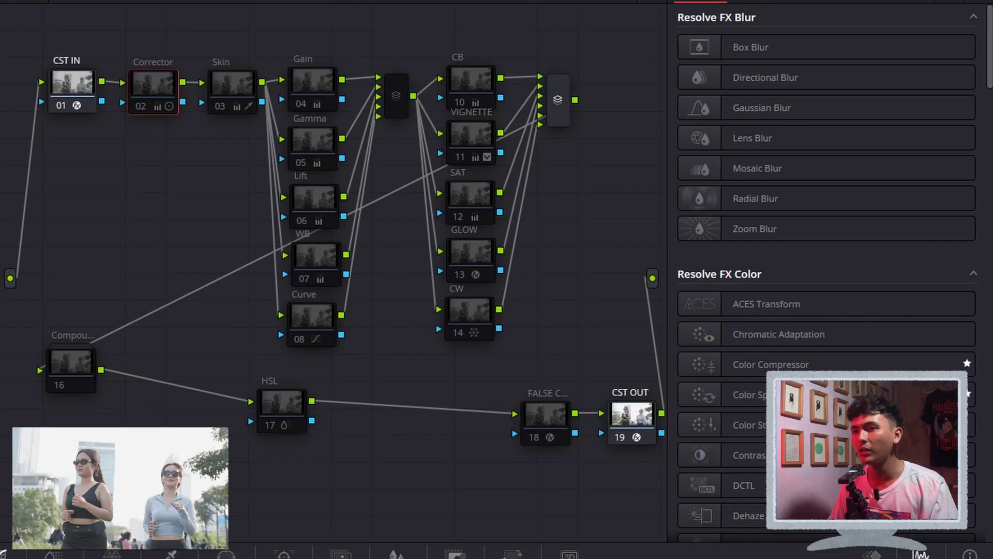
# Toggle the Corrector node and the selected parallel, HSL and mixer nodes to compare the graded and ungraded frame
pyautogui.hotkey('ctrl', 'd')
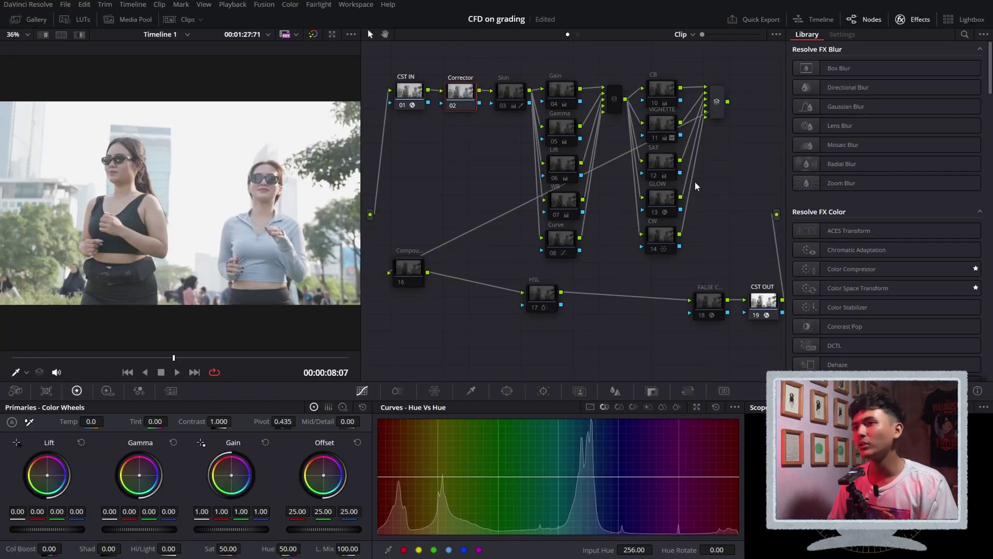
pyautogui.hotkey('ctrl', 'd')
pyautogui.moveTo(144, 39); pyautogui.dragTo(442, 437)
pyautogui.moveTo(643, 316); pyautogui.dragTo(660, 330)
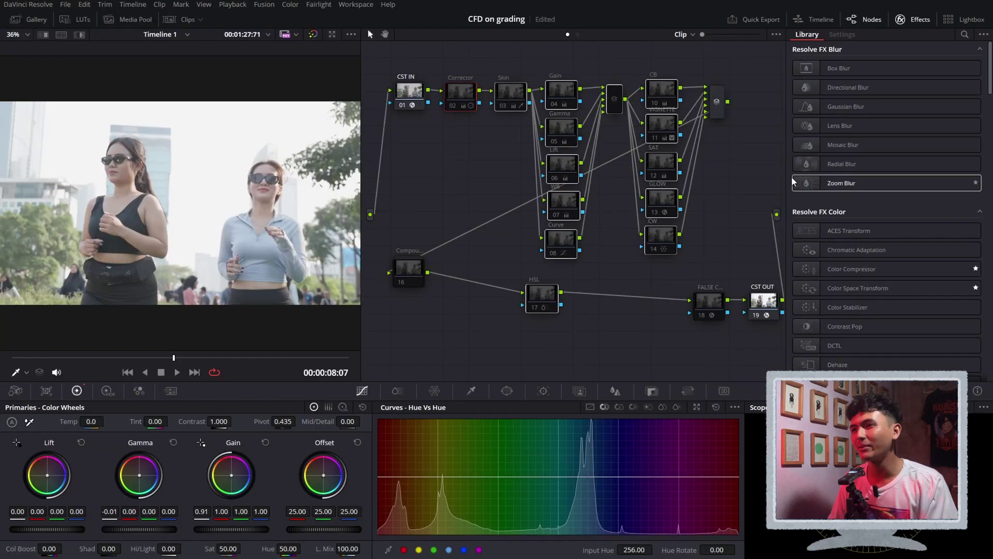
pyautogui.hotkey('ctrl', 'd')
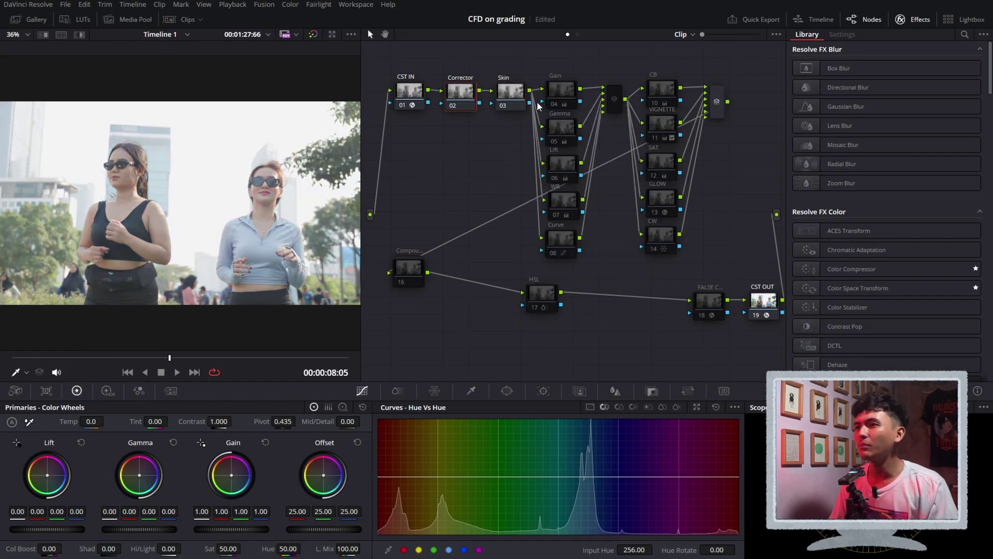
# Reset the grades of the Gain, Gamma, Lift, WB and Curve nodes
pyautogui.rightClick(563, 93)
pyautogui.rightClick(561, 126)
pyautogui.click(577, 133)
pyautogui.rightClick(572, 156)
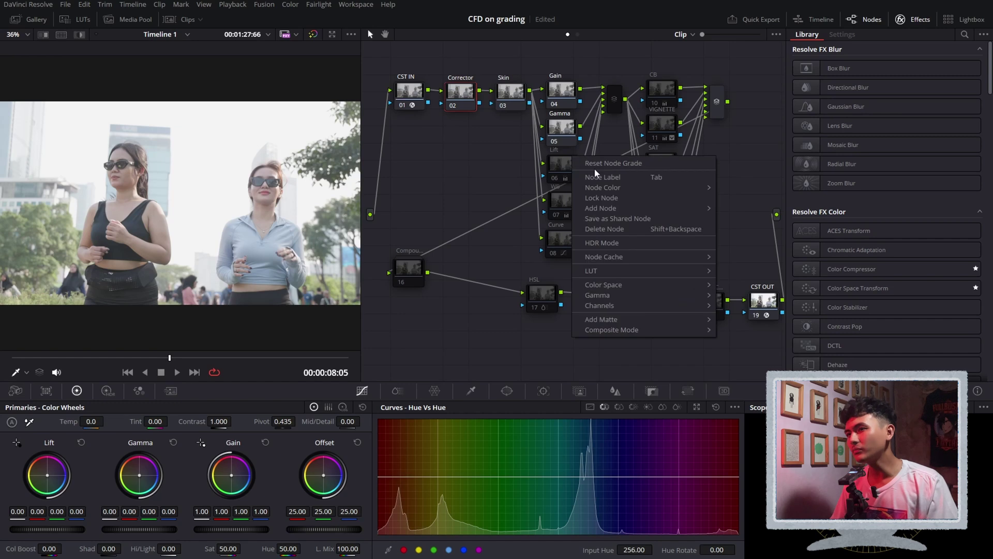
pyautogui.click(595, 168)
pyautogui.rightClick(563, 200)
pyautogui.click(579, 209)
pyautogui.rightClick(562, 163)
pyautogui.click(579, 169)
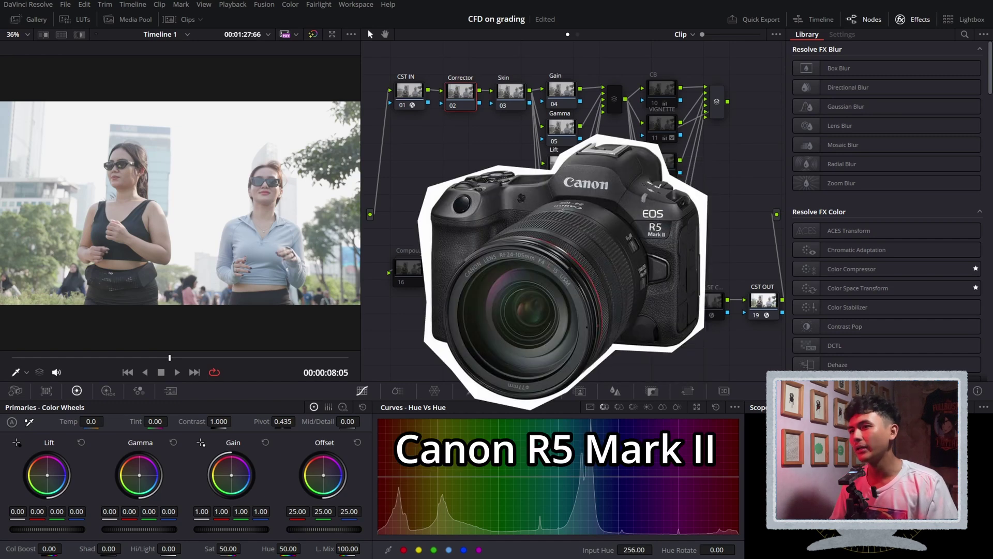
pyautogui.rightClick(556, 243)
pyautogui.click(572, 251)
# Reset the grades of the CB, VIGNETTE, SAT, GLOW, CW and HSL nodes
pyautogui.rightClick(661, 93)
pyautogui.click(677, 99)
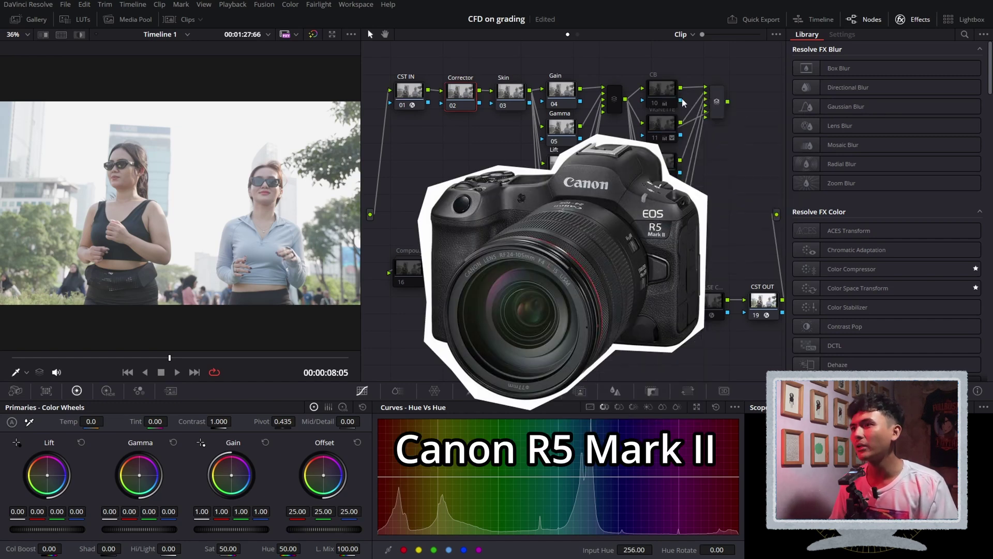
pyautogui.rightClick(663, 130)
pyautogui.click(679, 137)
pyautogui.rightClick(667, 161)
pyautogui.click(688, 169)
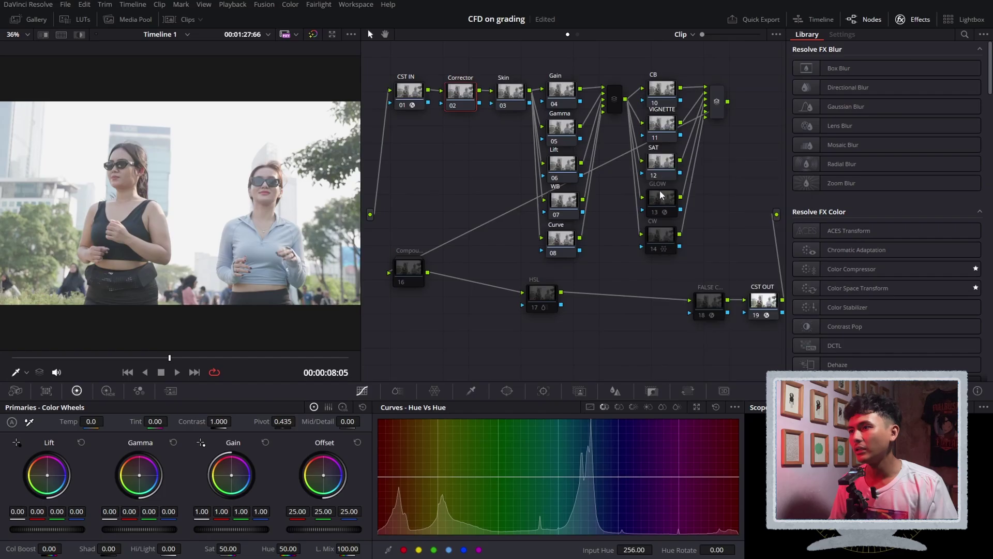
pyautogui.rightClick(660, 193)
pyautogui.click(680, 202)
pyautogui.rightClick(658, 242)
pyautogui.click(689, 251)
pyautogui.rightClick(542, 300)
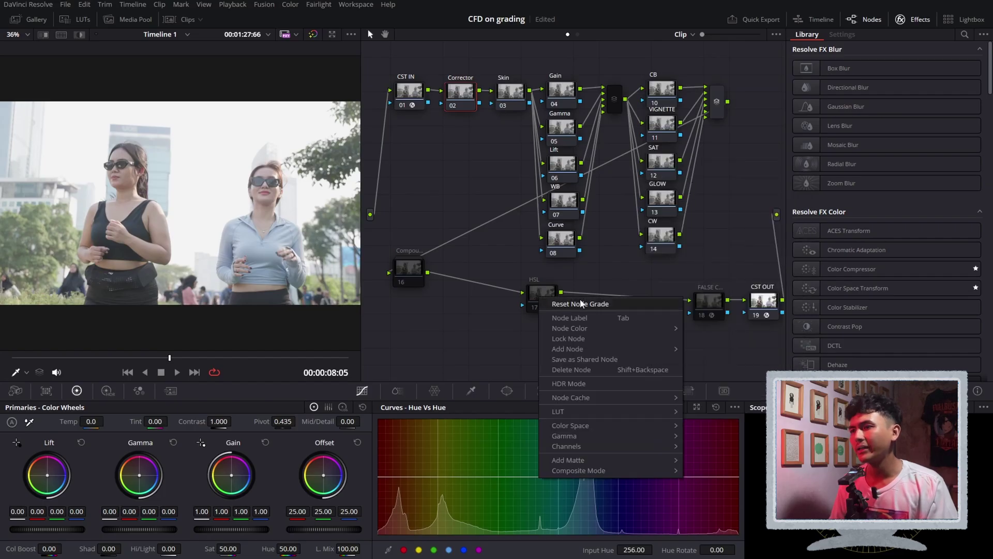
pyautogui.click(579, 308)
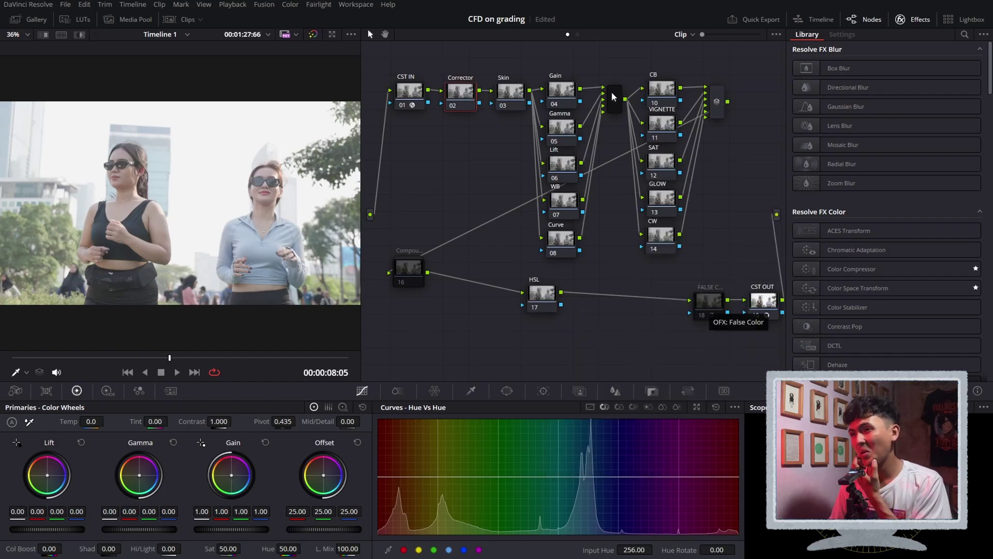
pyautogui.click(616, 104)
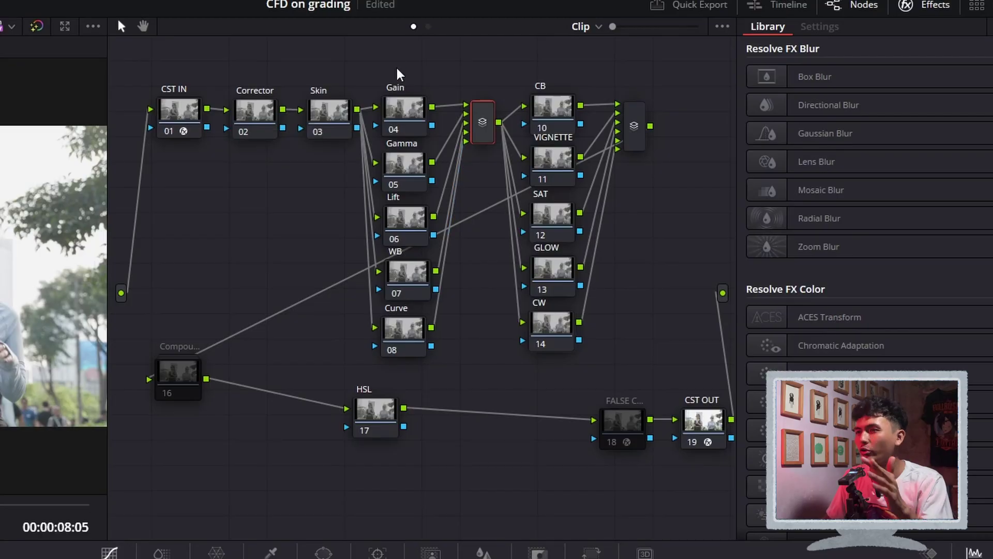
pyautogui.moveTo(396, 66); pyautogui.dragTo(402, 385)
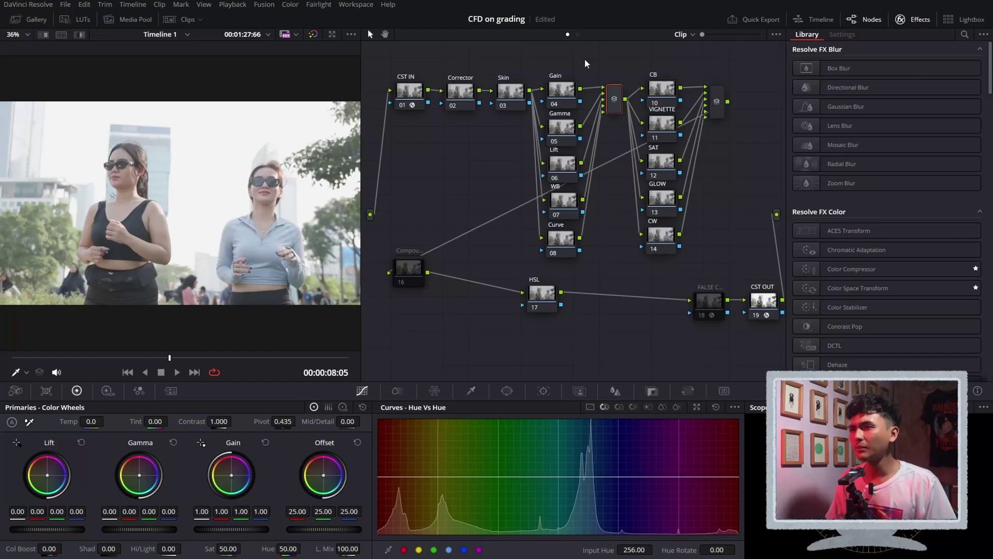
pyautogui.click(564, 244)
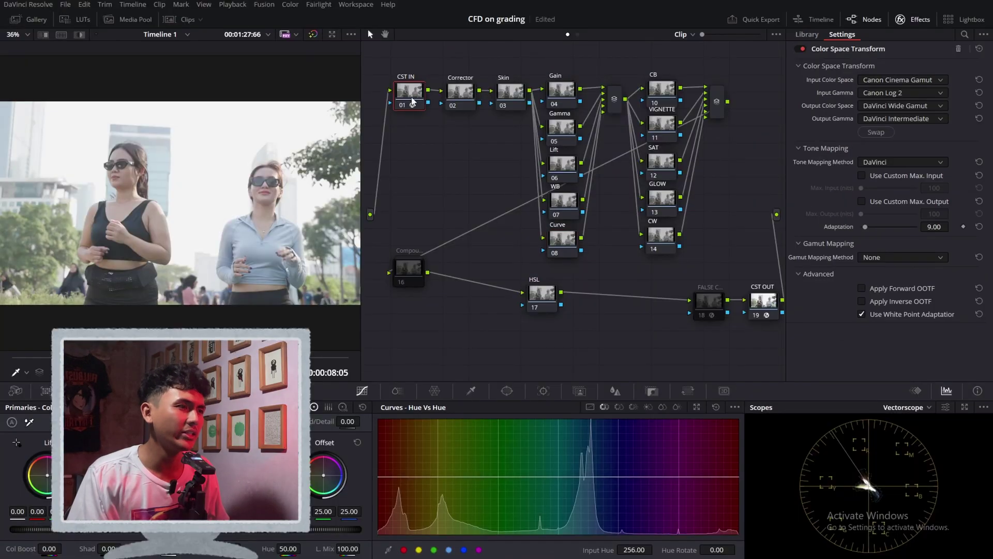
# Review the Color Space Transform settings of the CST IN and CST OUT nodes, including the input color space
pyautogui.click(767, 304)
pyautogui.click(411, 92)
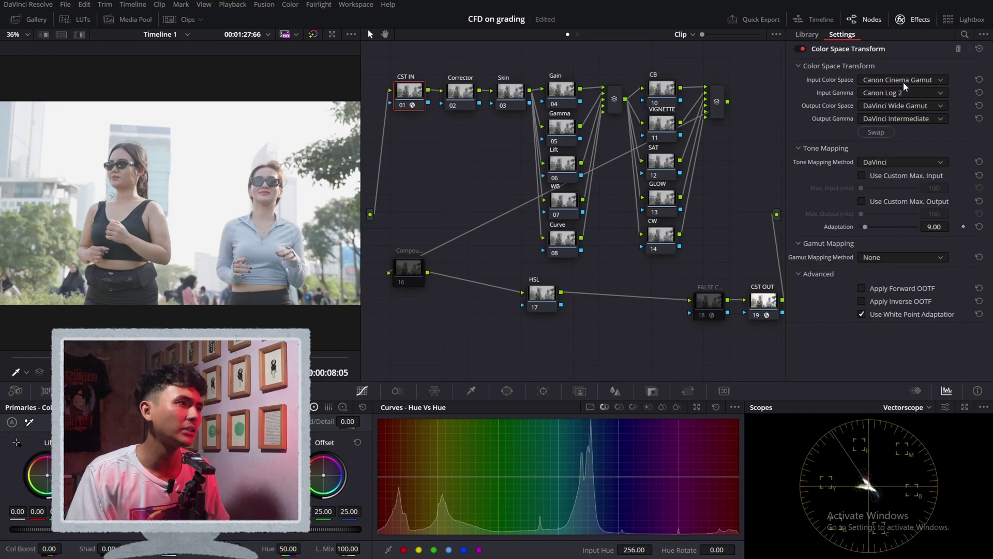
pyautogui.click(888, 80)
pyautogui.click(795, 86)
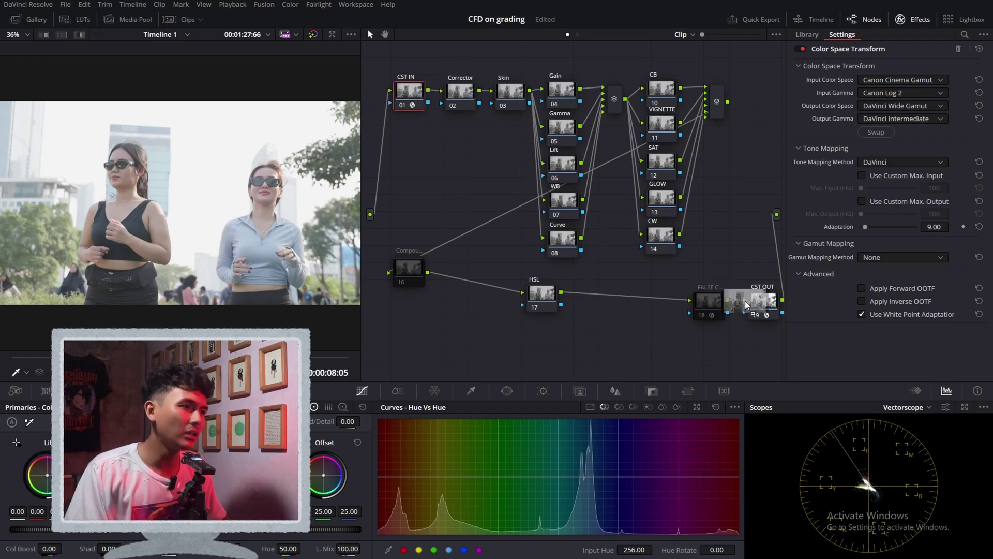
pyautogui.click(764, 302)
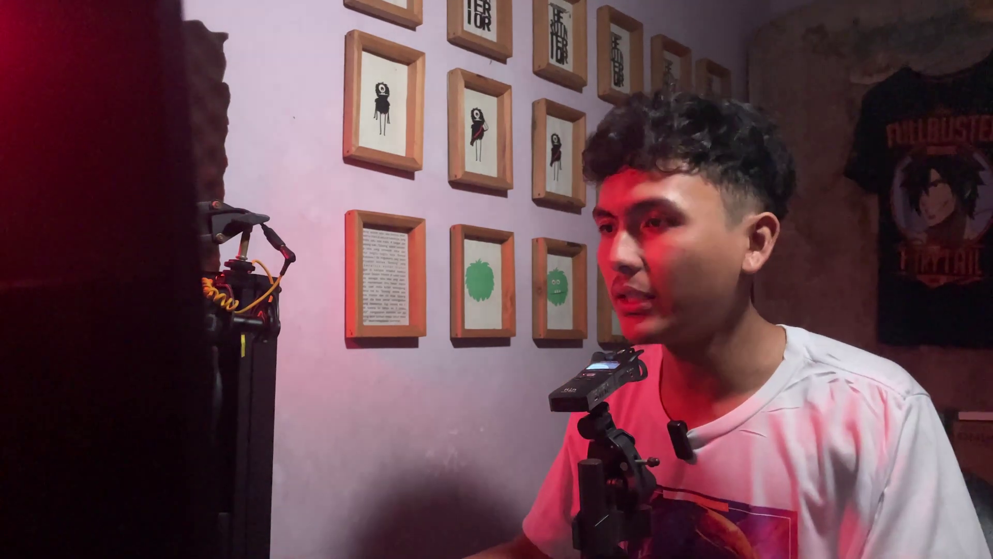
# Switch on the False Color node to check its overlay and effect settings, and switch it off again with the Corrector node selected
pyautogui.click(708, 300)
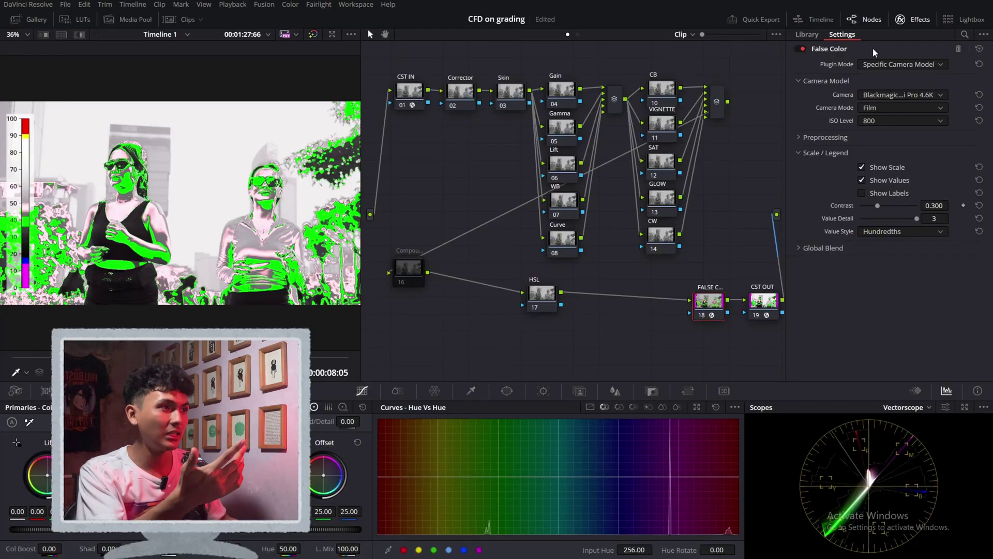
pyautogui.click(807, 34)
pyautogui.scroll(-3, 873, 250)
pyautogui.scroll(3, 879, 258)
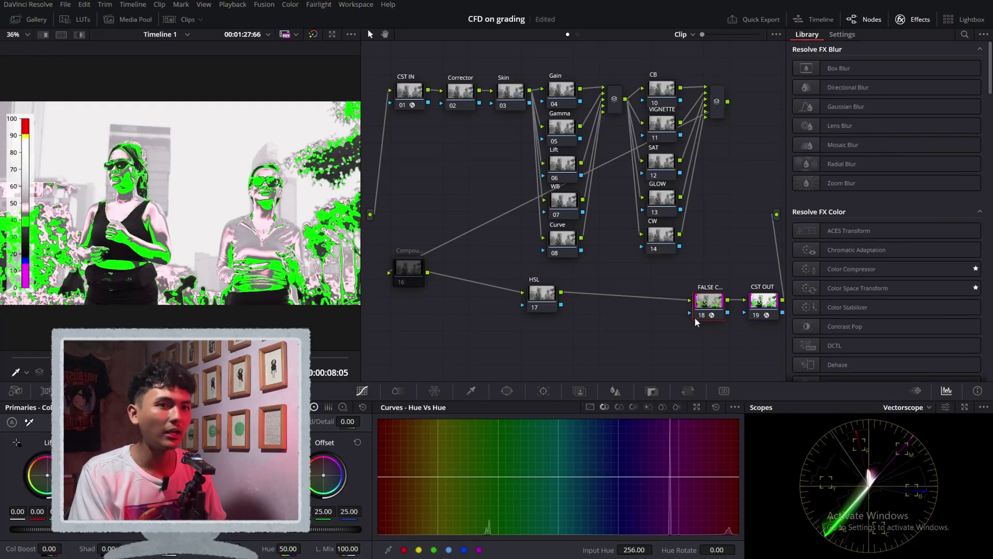
pyautogui.click(847, 38)
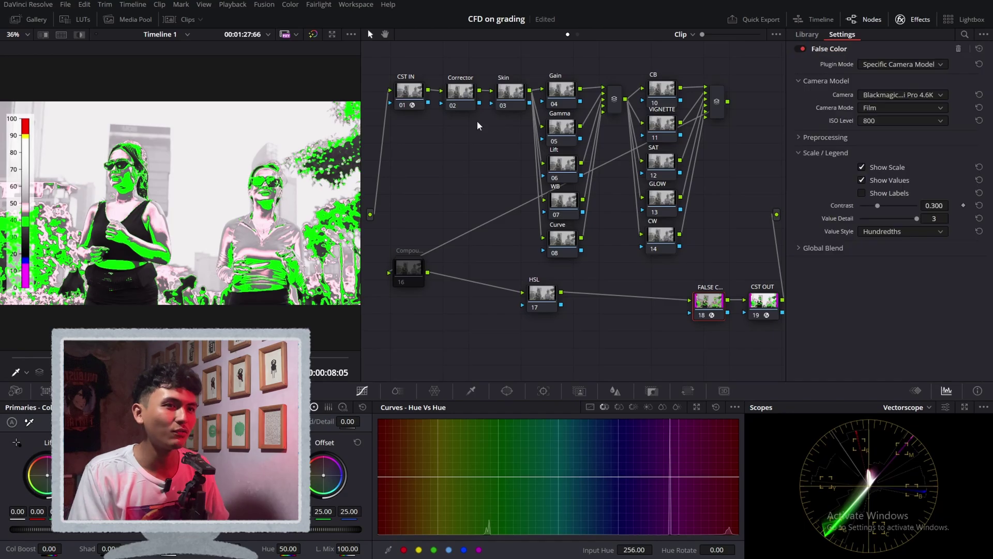
pyautogui.click(463, 97)
pyautogui.click(709, 299)
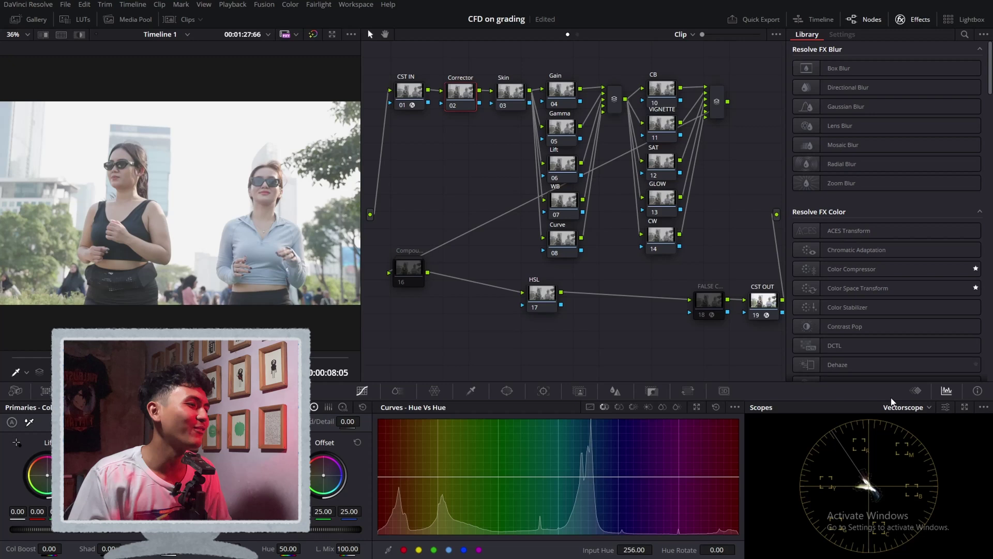
# Switch the video scopes display to Waveform
pyautogui.click(920, 407)
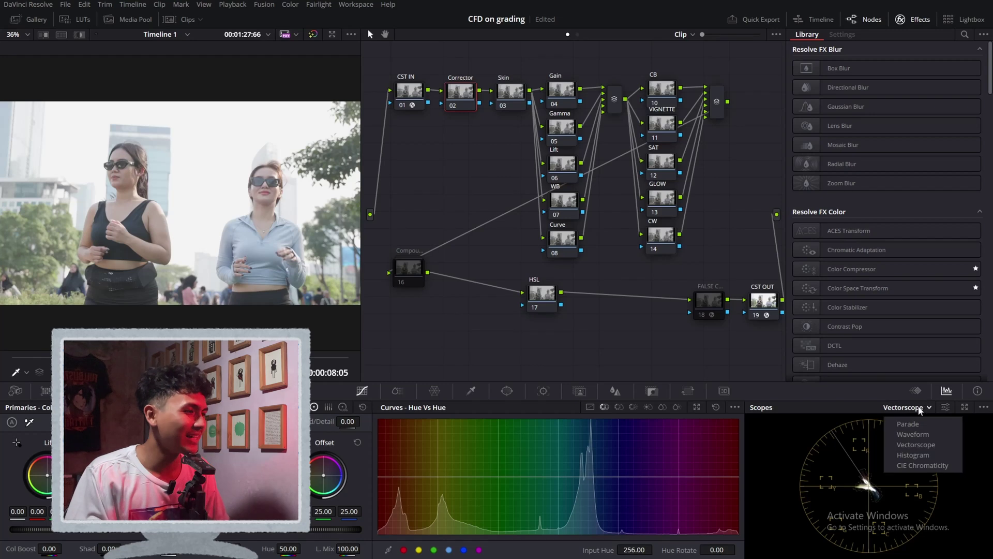
pyautogui.click(919, 447)
pyautogui.click(911, 408)
pyautogui.click(915, 435)
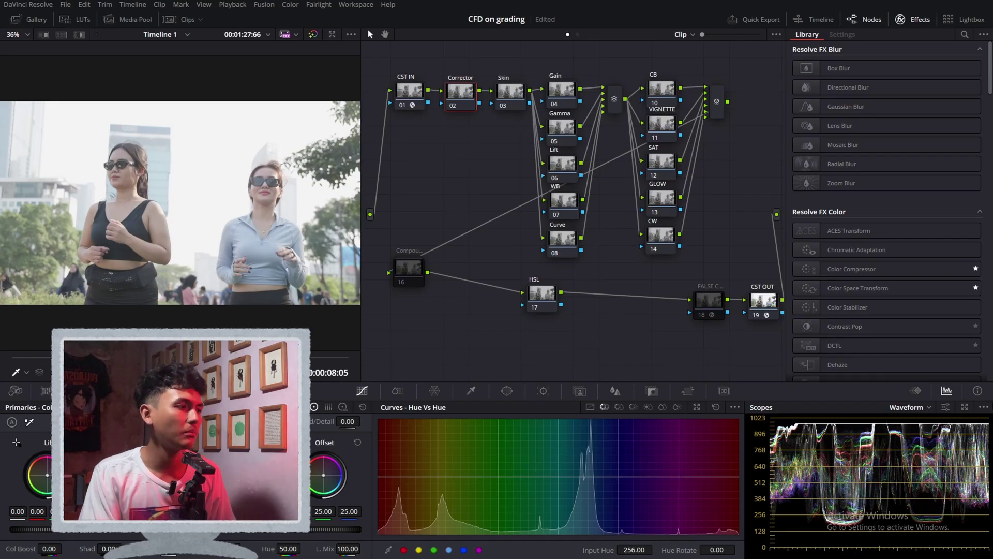
# Examine the waveform in an enlarged floating scopes window beside the viewer and close the window
pyautogui.click(965, 407)
pyautogui.moveTo(707, 222); pyautogui.dragTo(492, 142)
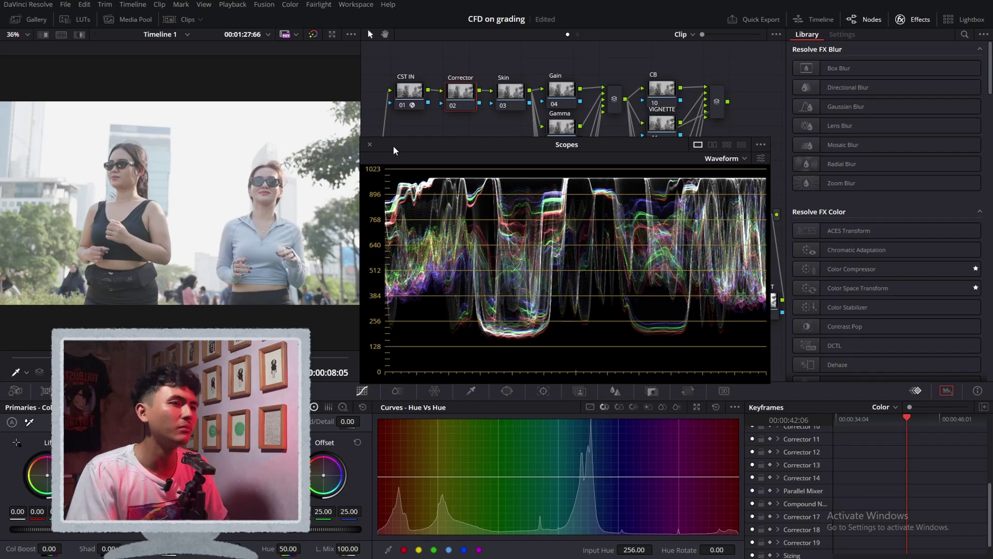
pyautogui.moveTo(393, 146); pyautogui.dragTo(430, 159)
pyautogui.click(408, 157)
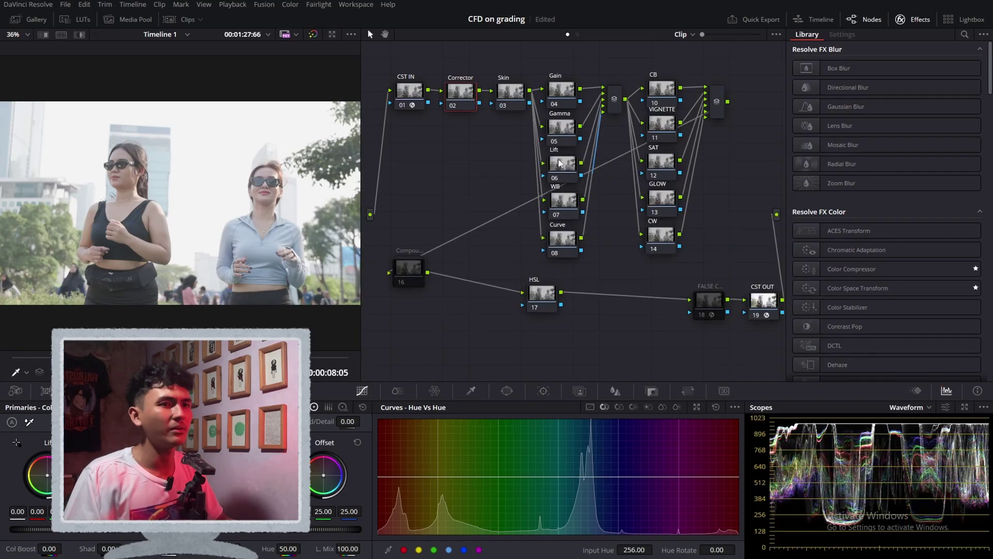
# Darken the image in the Corrector node by setting the master lift to -0.02 and lowering the master gamma
pyautogui.moveTo(62, 529); pyautogui.dragTo(53, 529)
pyautogui.moveTo(141, 530); pyautogui.dragTo(128, 529)
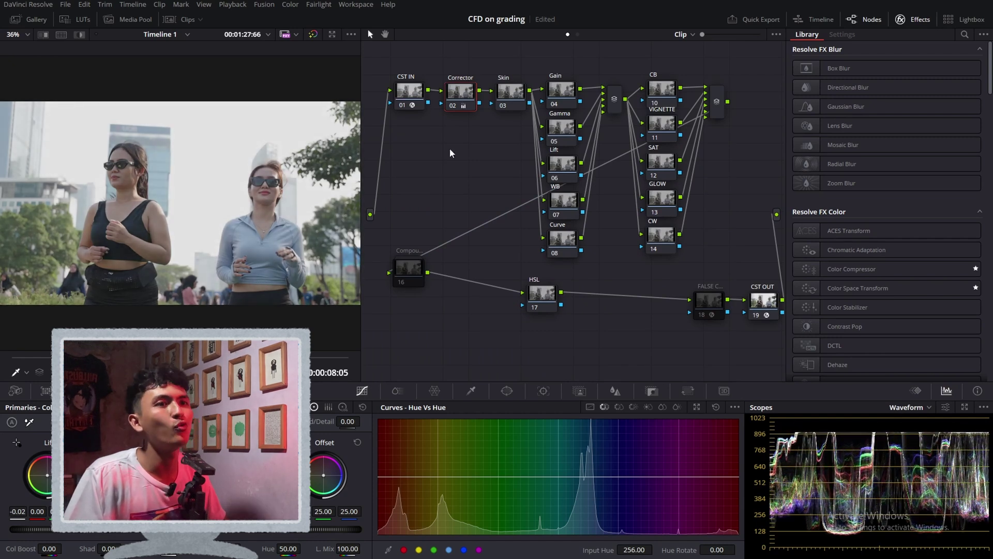
# Compare the frame with the Corrector node off and on, and inspect the subjects' faces up close
pyautogui.hotkey('ctrl', 'd')
pyautogui.hotkey('ctrl', 'd')
pyautogui.scroll(1, 273, 188)
pyautogui.scroll(3, 273, 188)
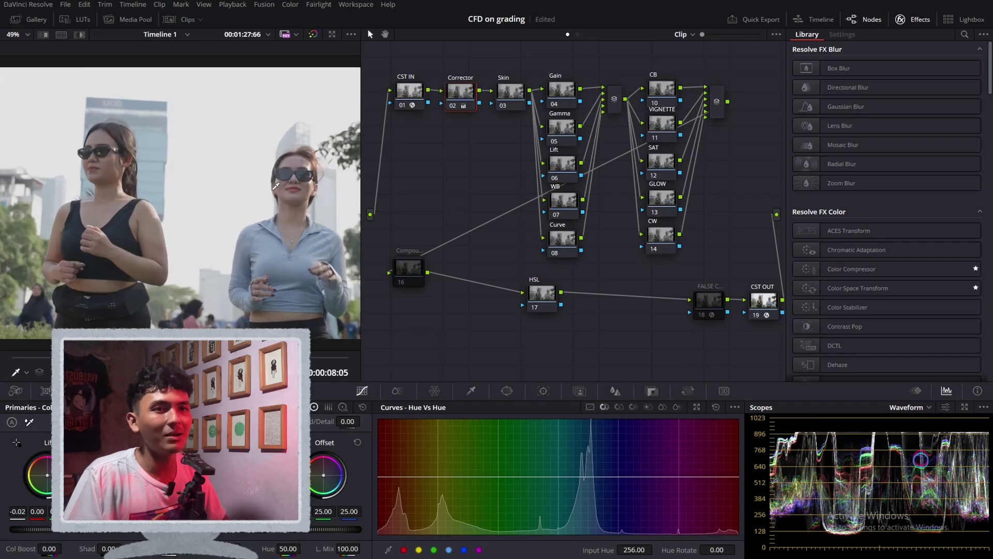
pyautogui.moveTo(298, 193); pyautogui.dragTo(239, 229)
pyautogui.hotkey('shift', 'z')
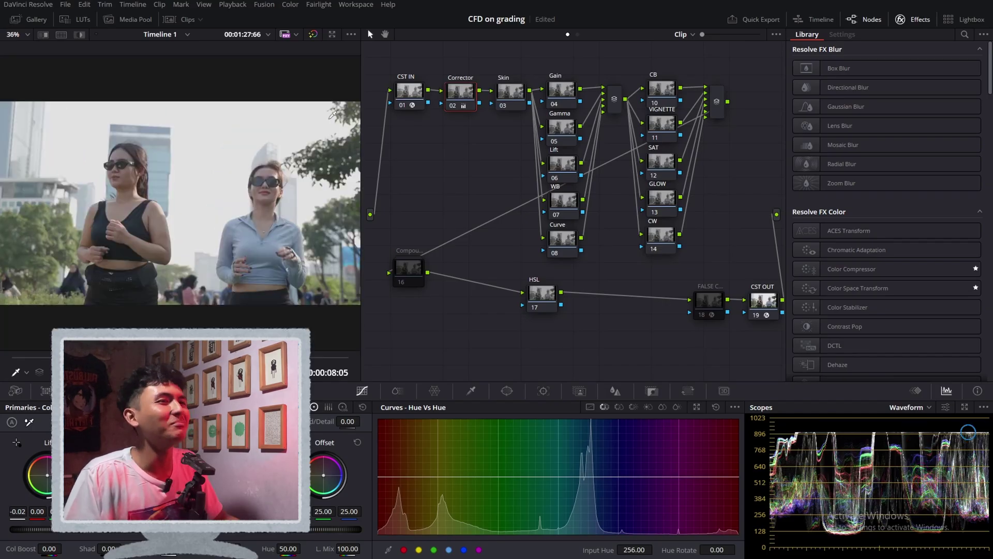
pyautogui.hotkey('ctrl', 'd')
pyautogui.hotkey('ctrl', 'd')
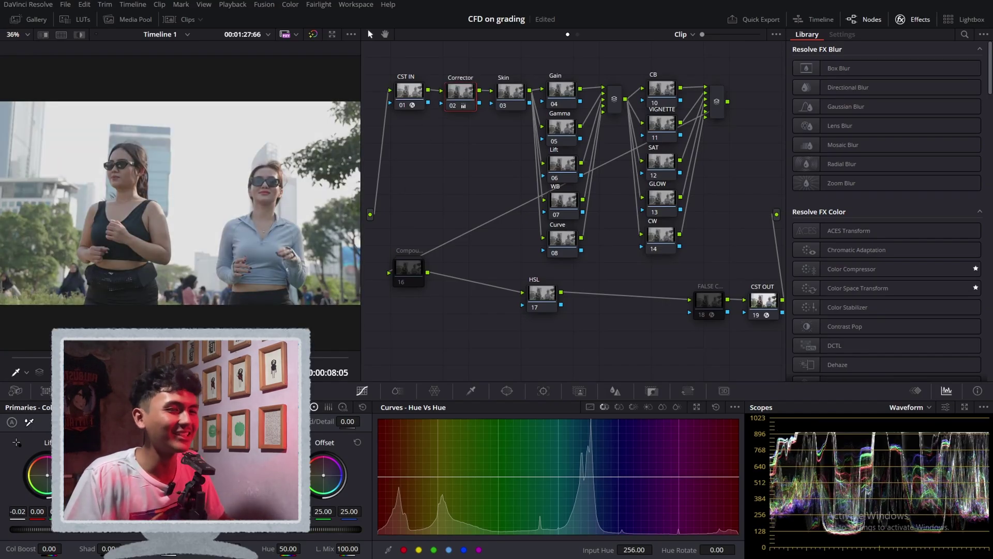
# Set the Corrector node's master lift to -0.01
pyautogui.moveTo(43, 530); pyautogui.dragTo(49, 530)
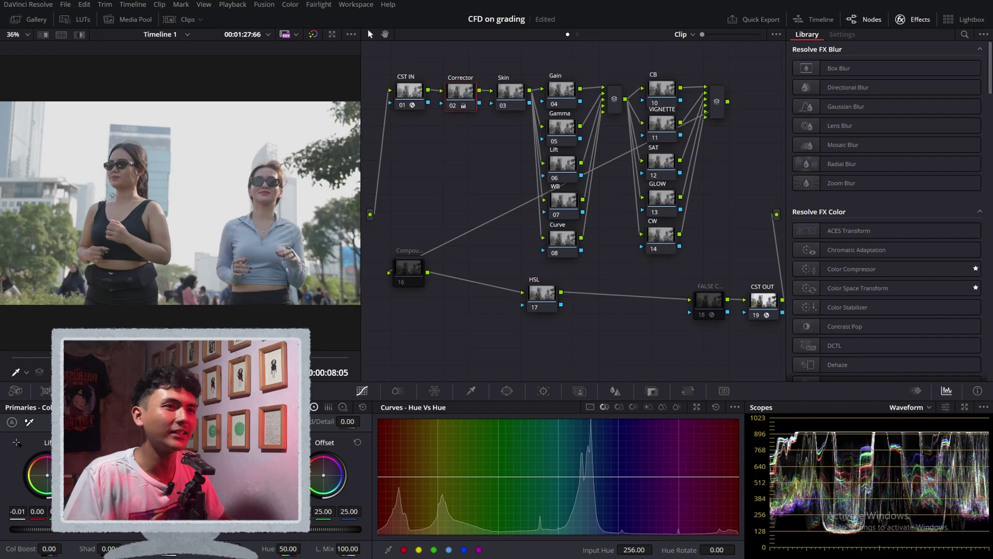
pyautogui.click(455, 94)
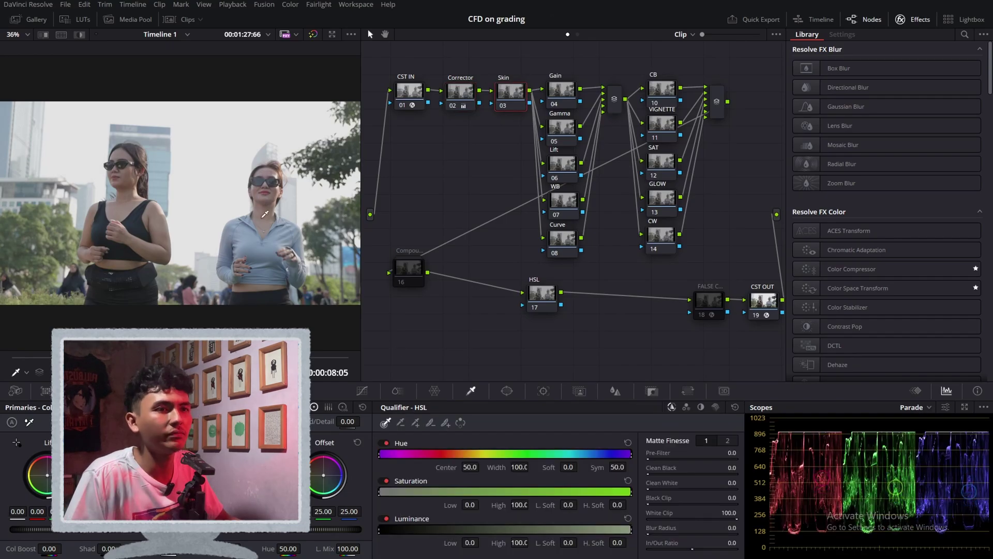
# Sample the skin tone of the woman in blue with the Skin node's HSL qualifier and show the selection as a black-and-white matte
pyautogui.click(265, 213)
pyautogui.hotkey('shift', 'h')
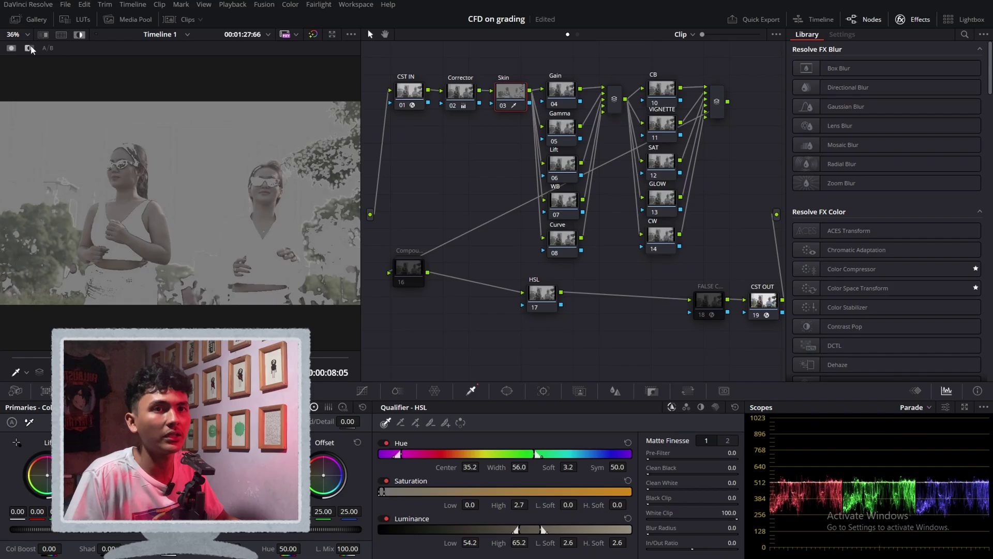
pyautogui.click(80, 36)
pyautogui.click(79, 36)
pyautogui.click(79, 35)
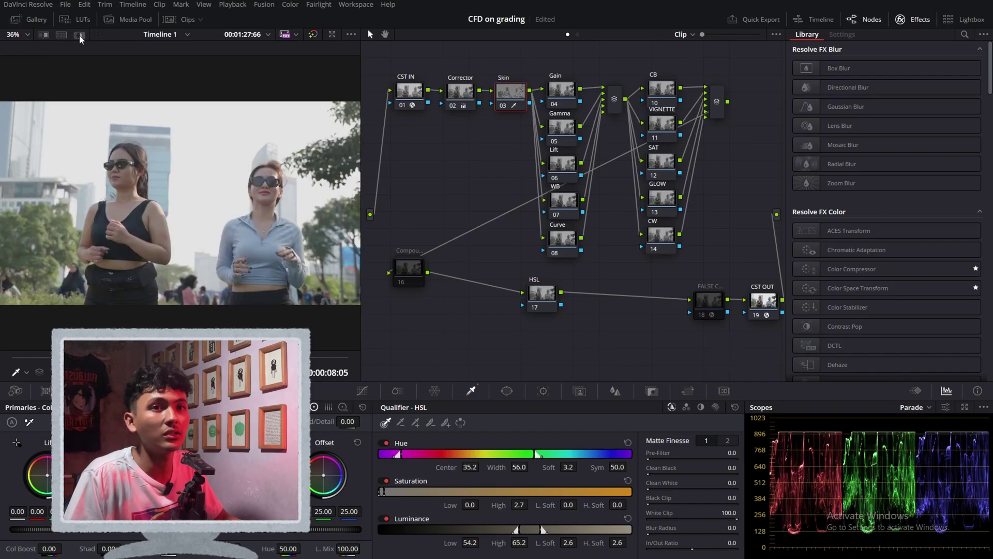
pyautogui.click(79, 36)
pyautogui.click(29, 48)
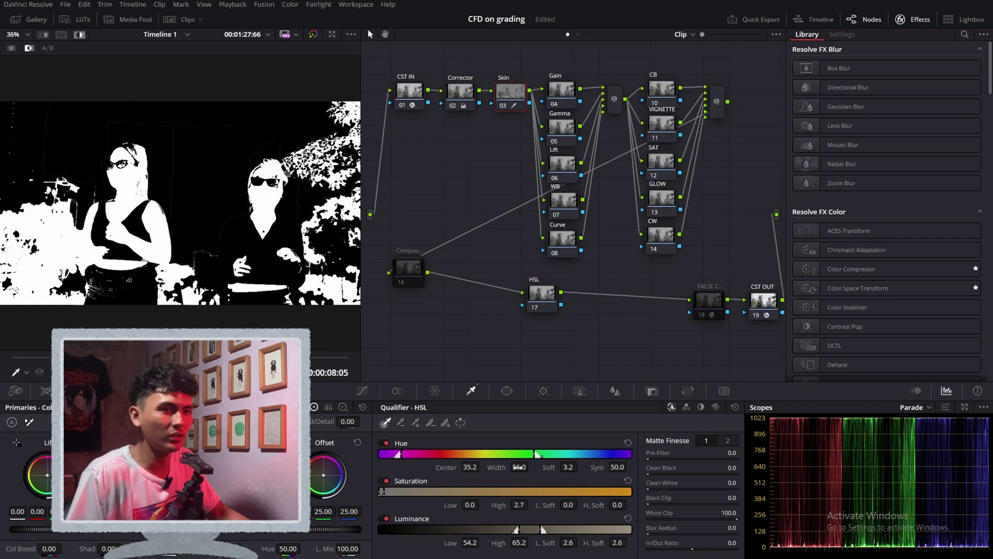
# Narrow the Skin qualifier's hue range to a center of 34.8 and a width of 10.3 to isolate the skin
pyautogui.moveTo(519, 467); pyautogui.dragTo(465, 467)
pyautogui.moveTo(492, 468); pyautogui.dragTo(489, 468)
pyautogui.scroll(4, 236, 198)
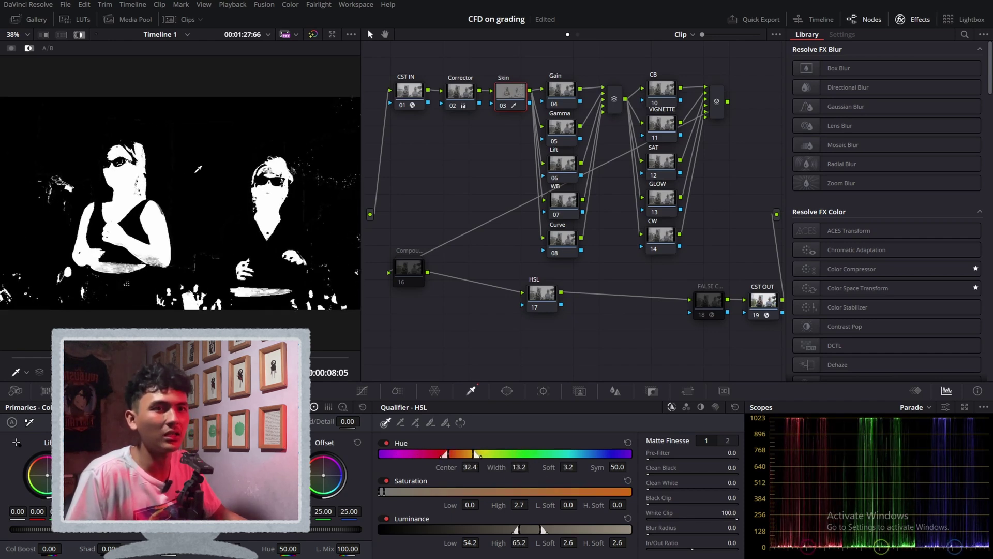
pyautogui.moveTo(237, 198); pyautogui.dragTo(212, 186)
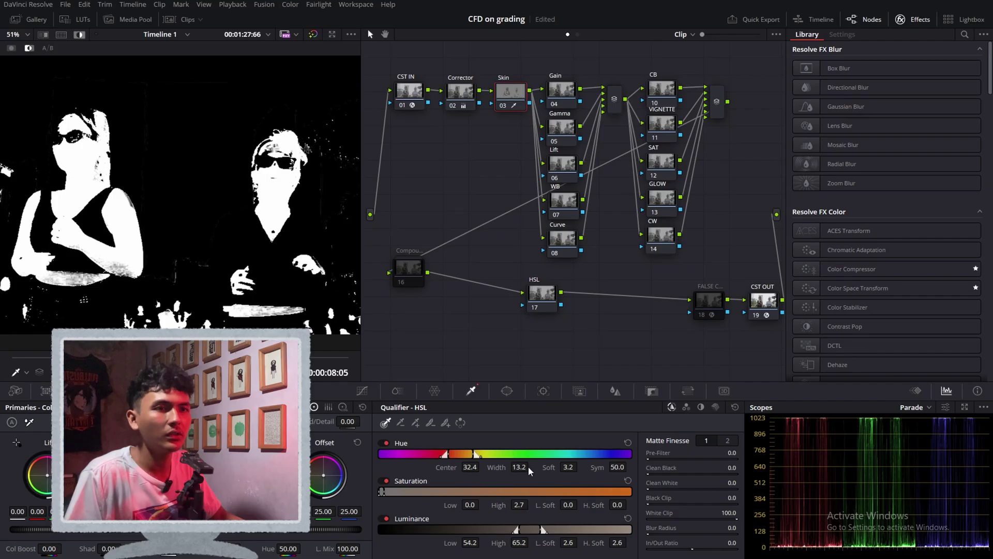
pyautogui.moveTo(523, 467); pyautogui.dragTo(482, 466)
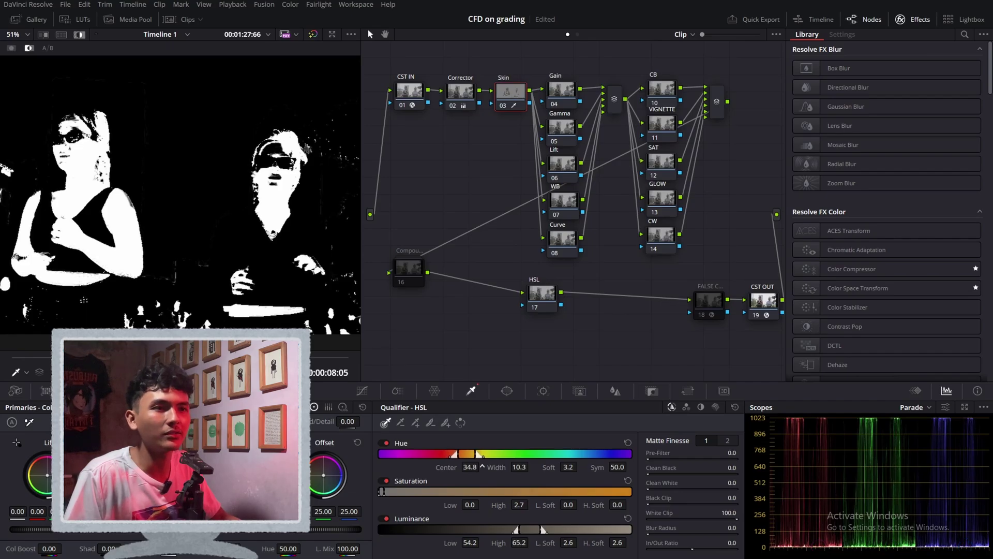
# Refine the Skin qualifier: saturation high 1.8 with softness 0.6 and 3.4, luminance low 55.8, high 64.7 and high softness 2.7
pyautogui.click(699, 302)
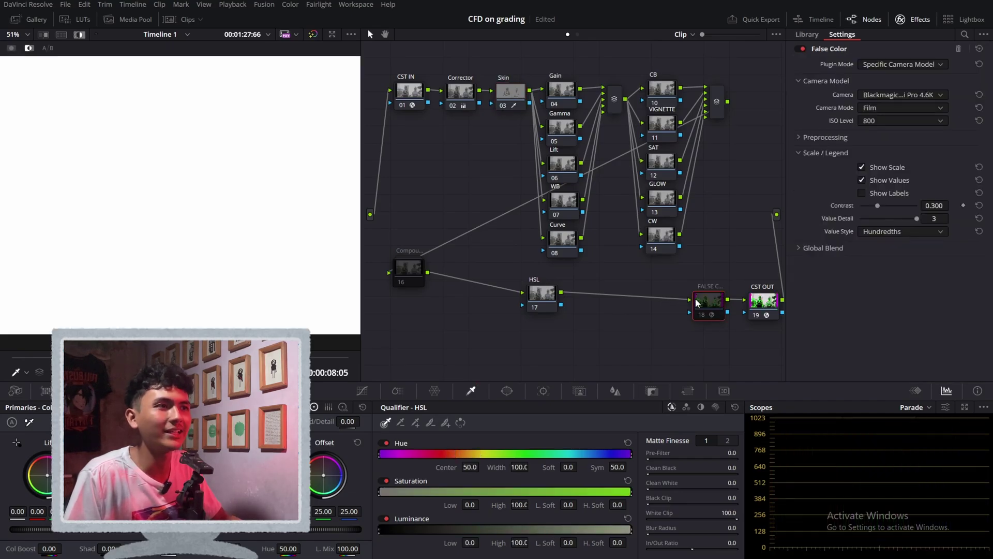
pyautogui.click(512, 92)
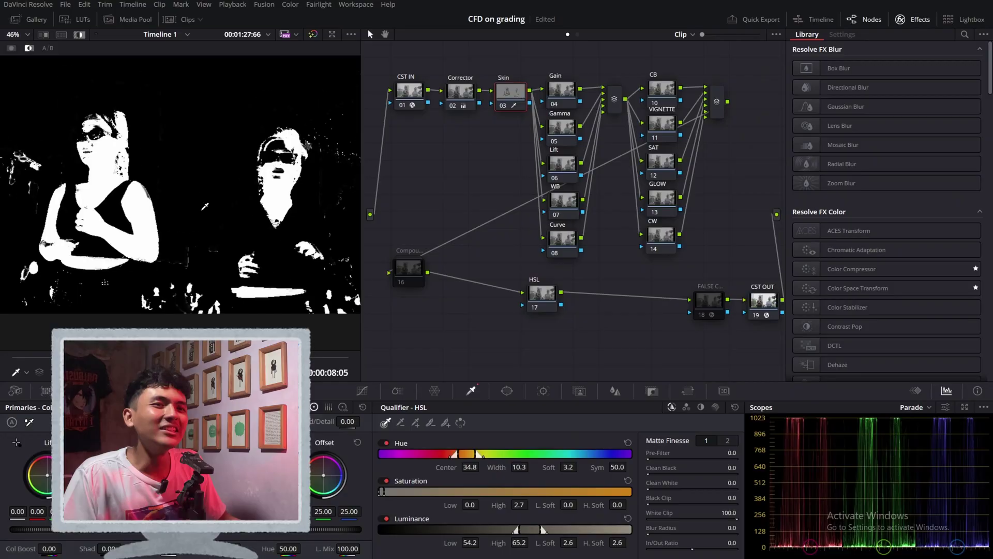
pyautogui.scroll(2, 205, 205)
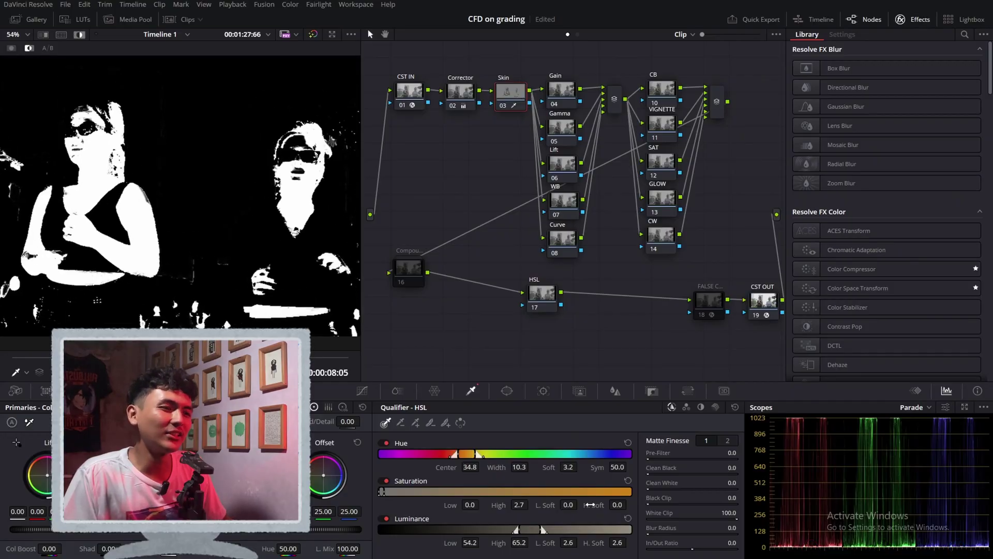
pyautogui.moveTo(568, 505); pyautogui.dragTo(580, 503)
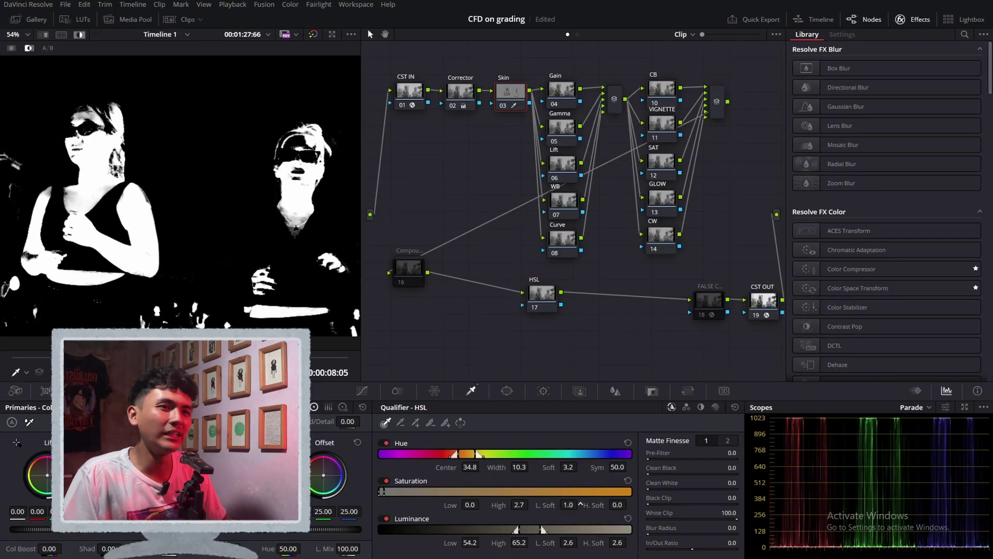
pyautogui.click(384, 481)
pyautogui.click(383, 481)
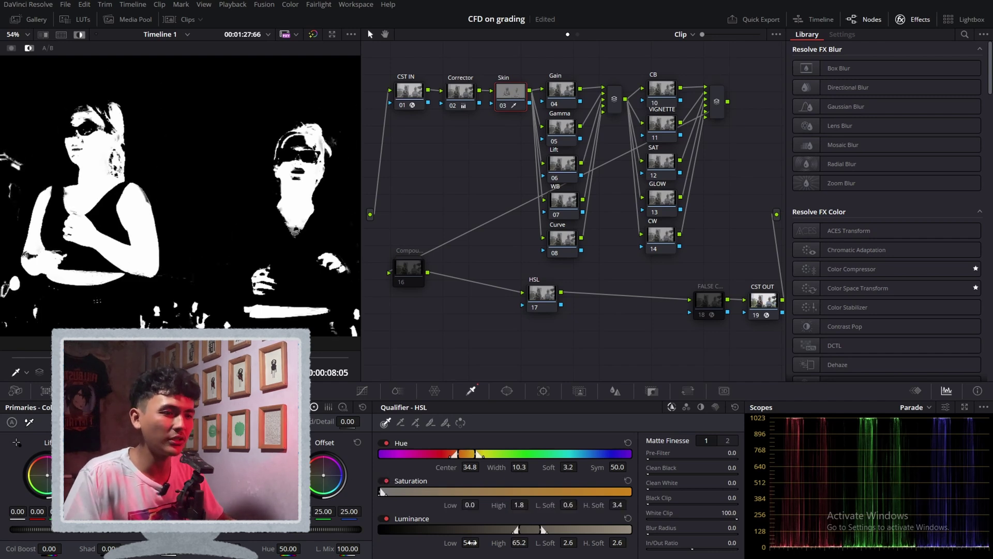
pyautogui.moveTo(472, 543); pyautogui.dragTo(520, 543)
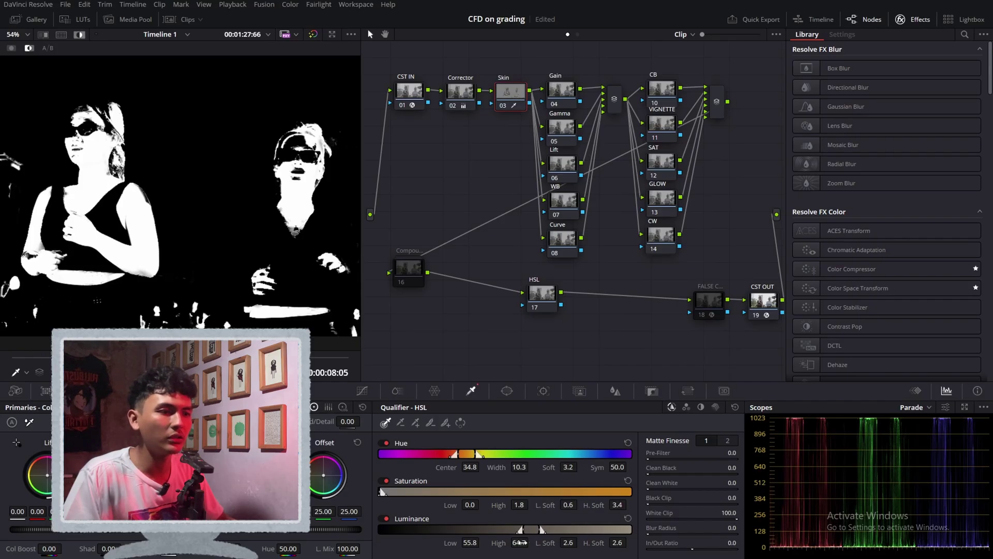
pyautogui.moveTo(617, 543); pyautogui.dragTo(619, 542)
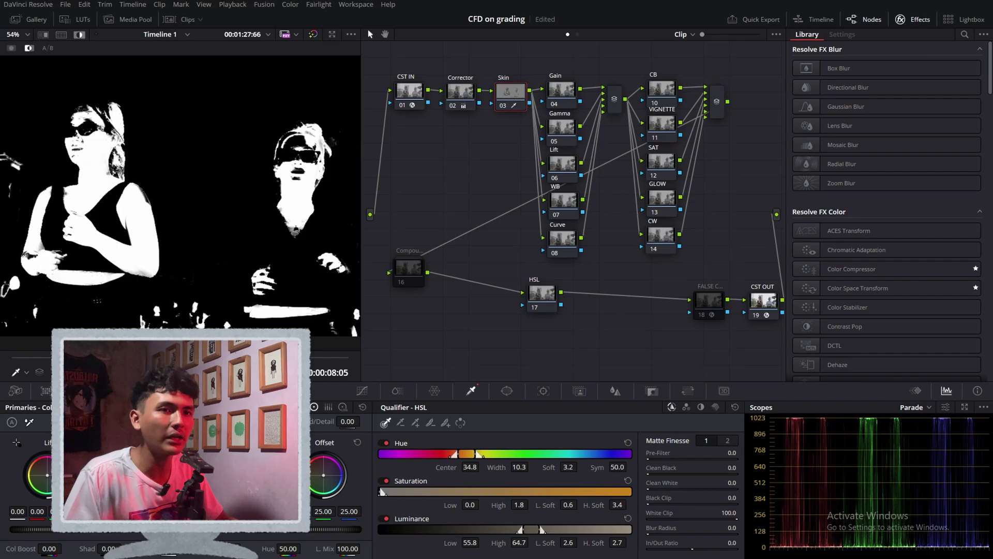
# Clean up the Skin matte with pre-filter 0.3, clean black 1.5, black clip 11.3, in/out ratio 2.9 and shadow 102.9
pyautogui.moveTo(732, 454)
pyautogui.mouseDown()
pyautogui.moveTo(758, 471)
pyautogui.moveTo(738, 471)
pyautogui.mouseUp()
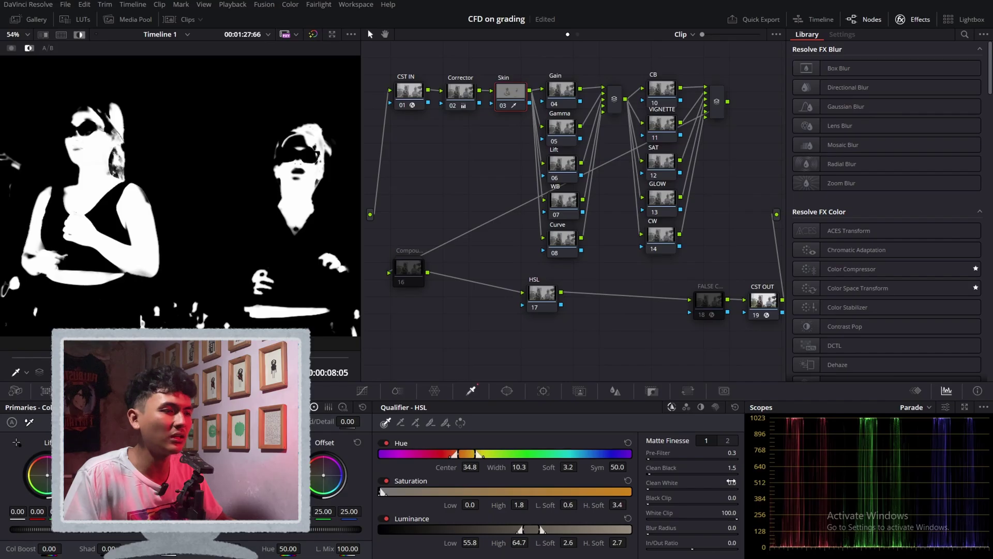
pyautogui.moveTo(732, 498); pyautogui.dragTo(790, 499)
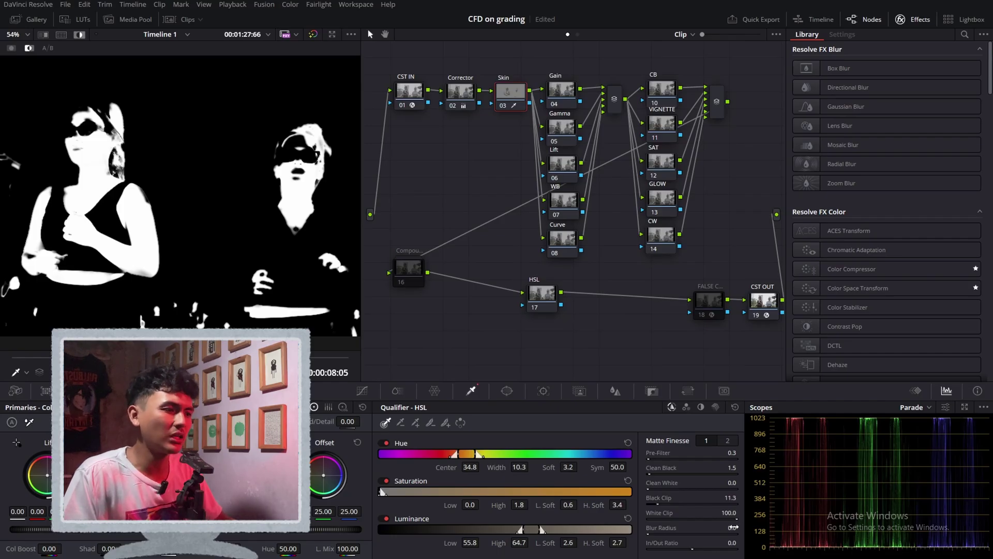
pyautogui.moveTo(733, 543); pyautogui.dragTo(734, 544)
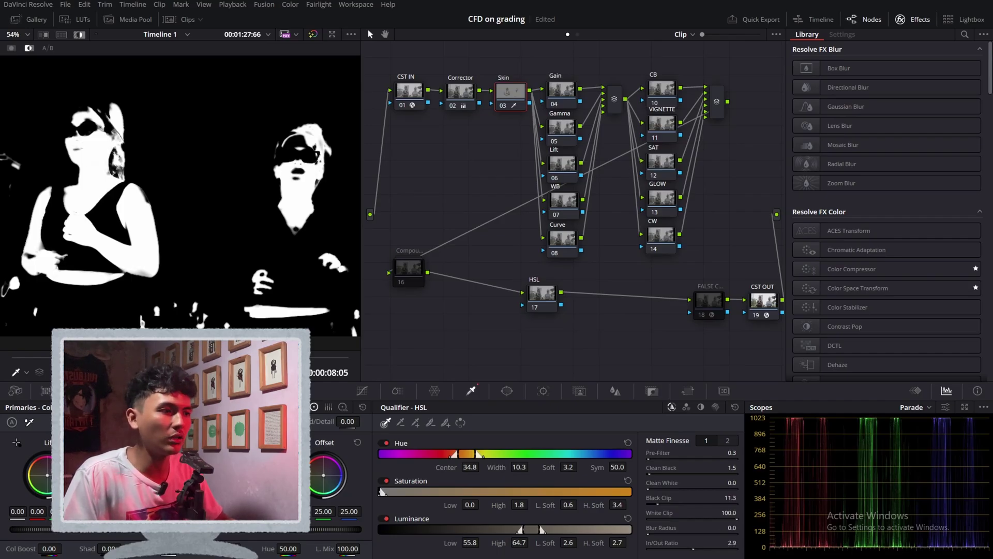
pyautogui.click(729, 443)
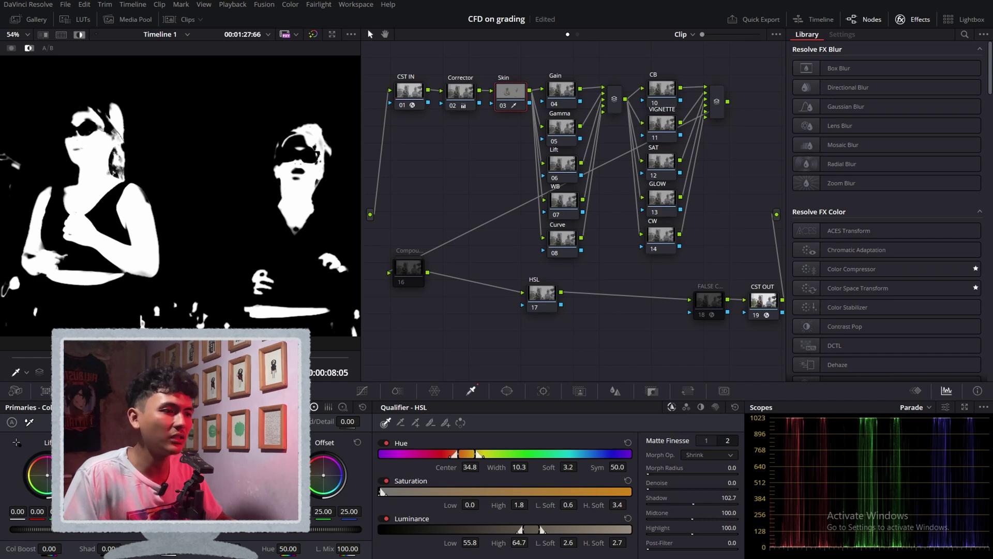
pyautogui.moveTo(730, 543); pyautogui.dragTo(728, 543)
pyautogui.scroll(-2, 207, 264)
pyautogui.scroll(1, 196, 258)
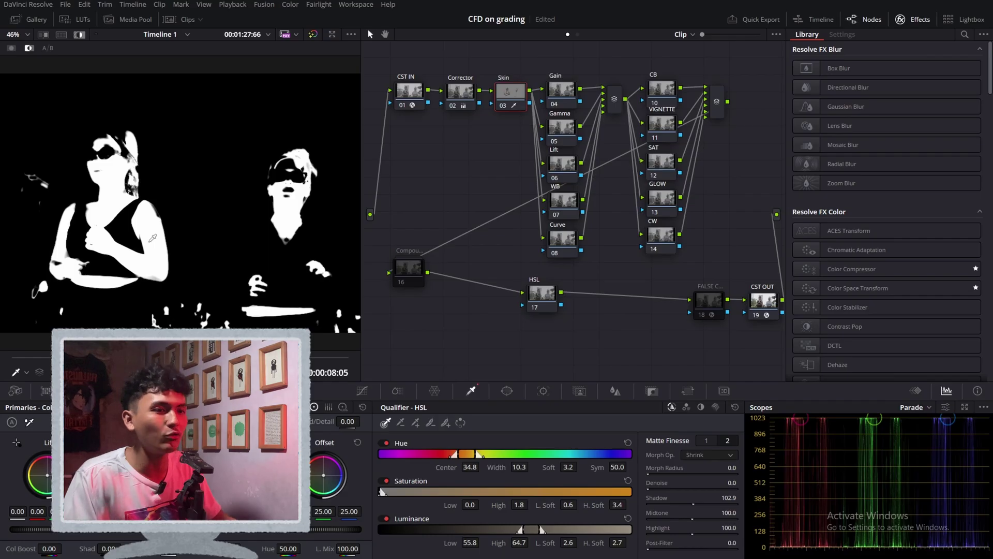
# Try limiting the Skin matte with a tall circular window around the woman in black, and move it to the other woman
pyautogui.click(507, 391)
pyautogui.scroll(-1, 225, 300)
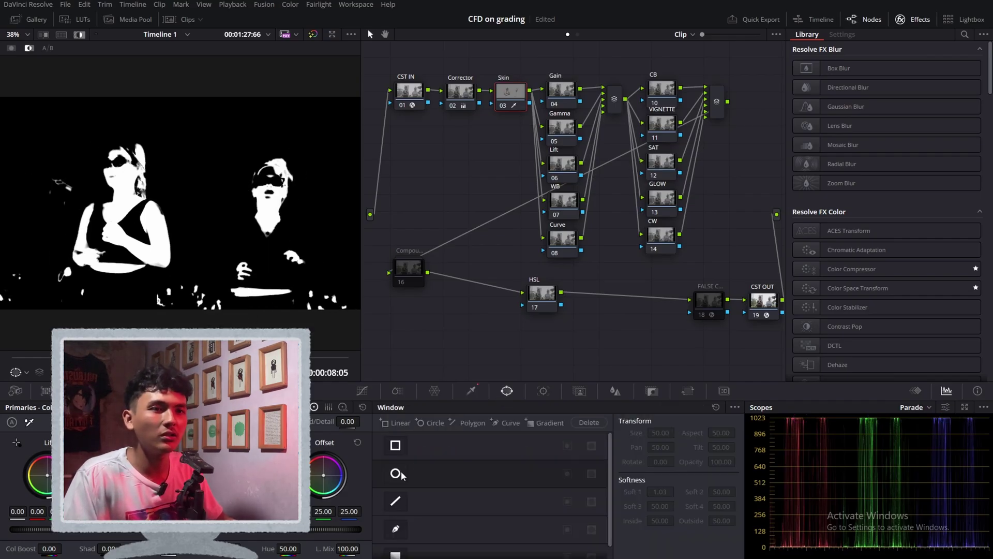
pyautogui.click(397, 473)
pyautogui.moveTo(183, 202); pyautogui.dragTo(133, 189)
pyautogui.moveTo(132, 246); pyautogui.dragTo(132, 272)
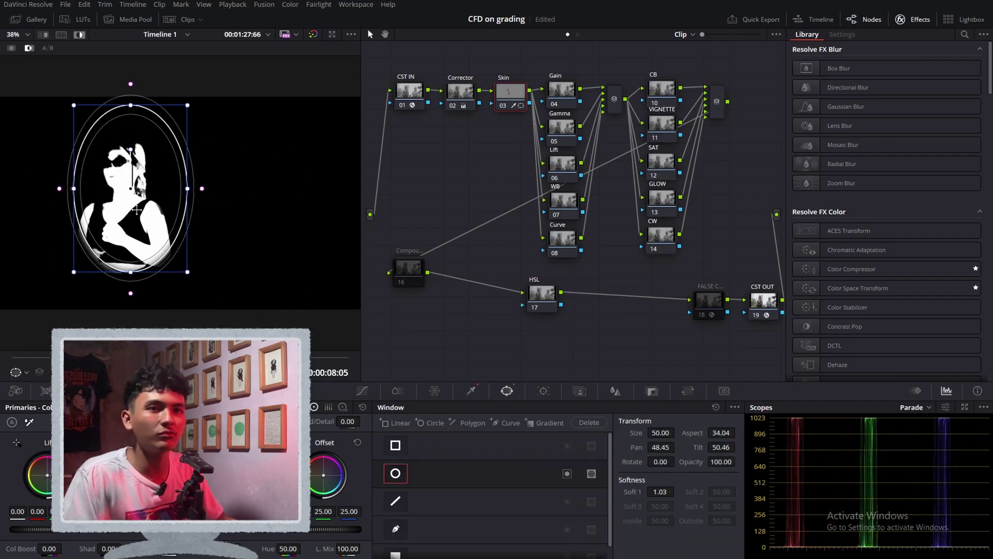
pyautogui.moveTo(137, 209); pyautogui.dragTo(265, 236)
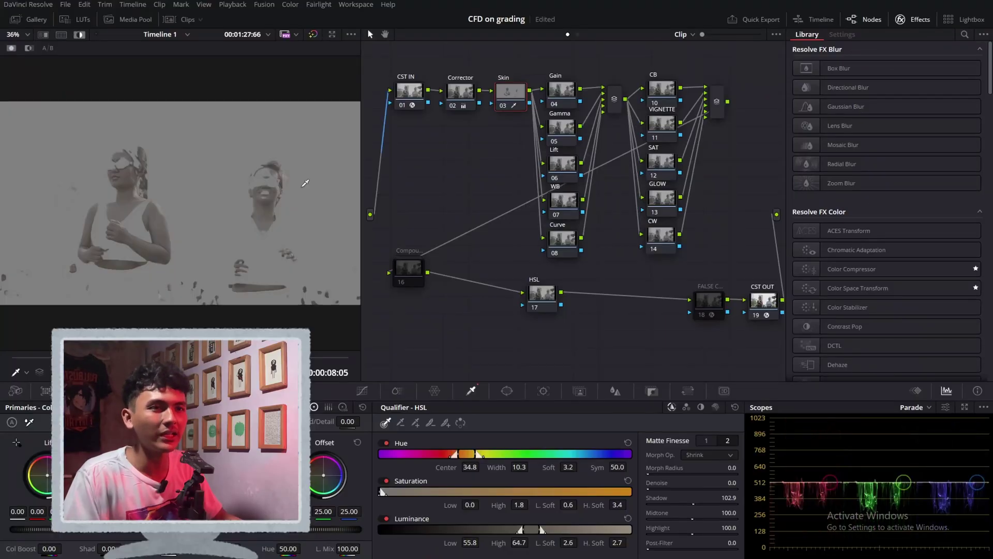
# Switch the scope to Vectorscope, enlarge it, and examine the highlighted skin selection against the skin-tone line
pyautogui.hotkey('shift', 'h')
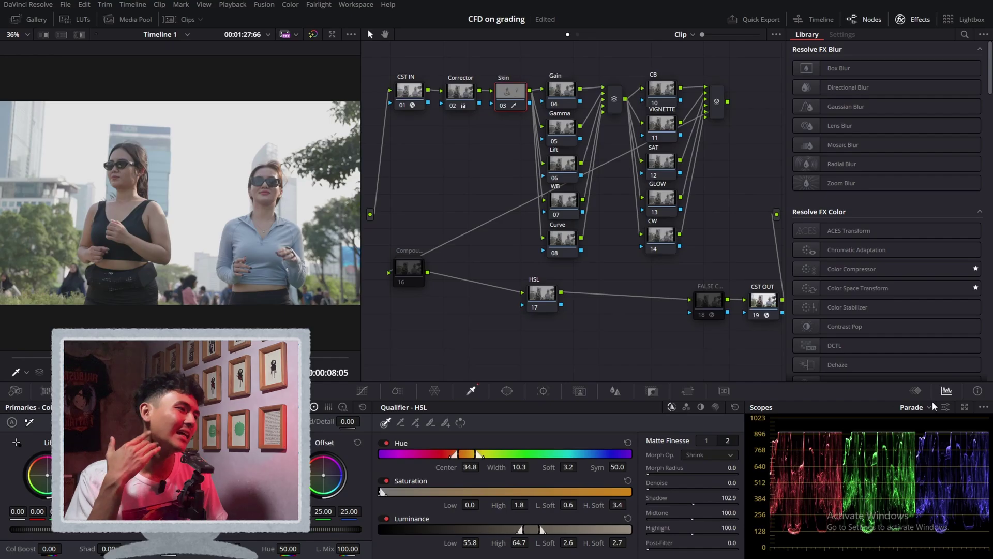
pyautogui.hotkey('shift', 'h')
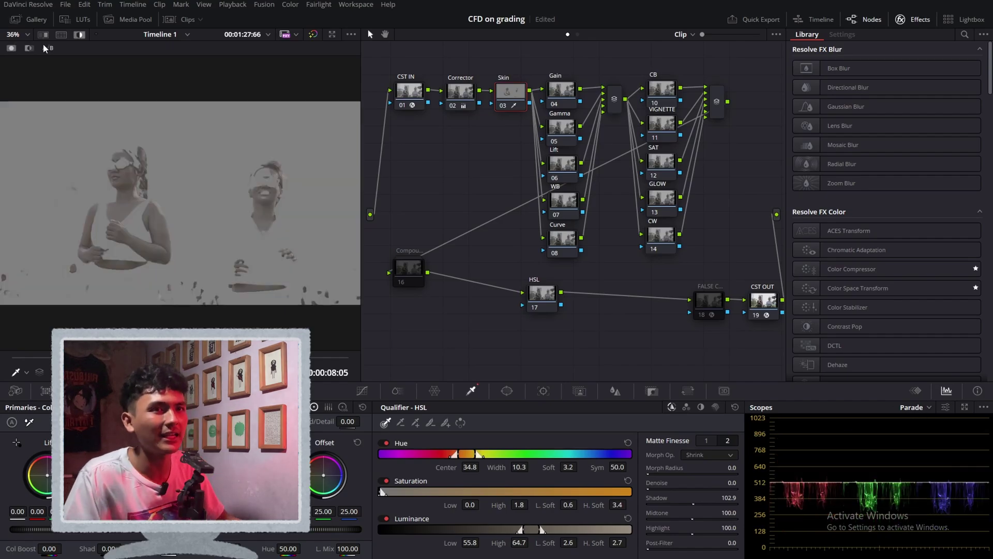
pyautogui.click(911, 408)
pyautogui.click(932, 445)
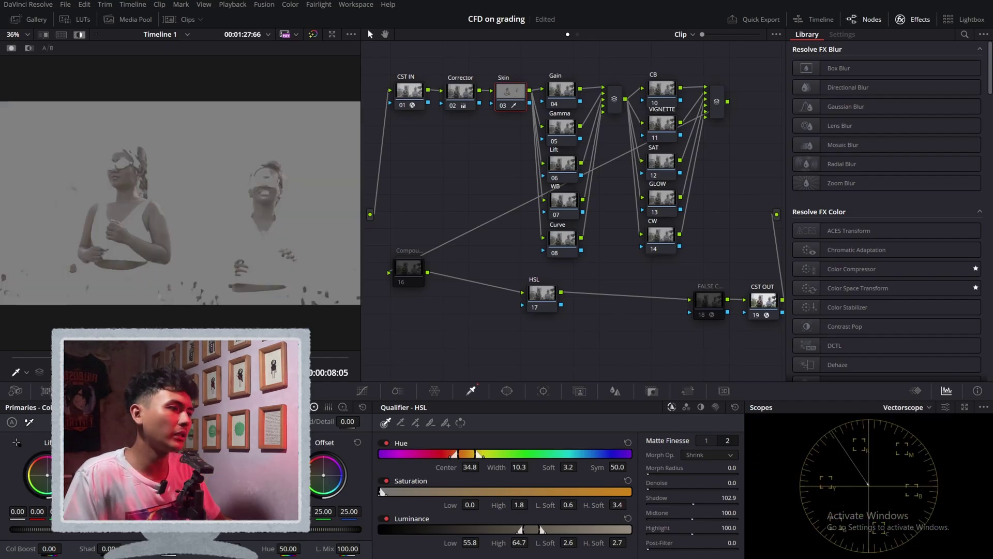
pyautogui.click(965, 408)
pyautogui.scroll(4, 181, 194)
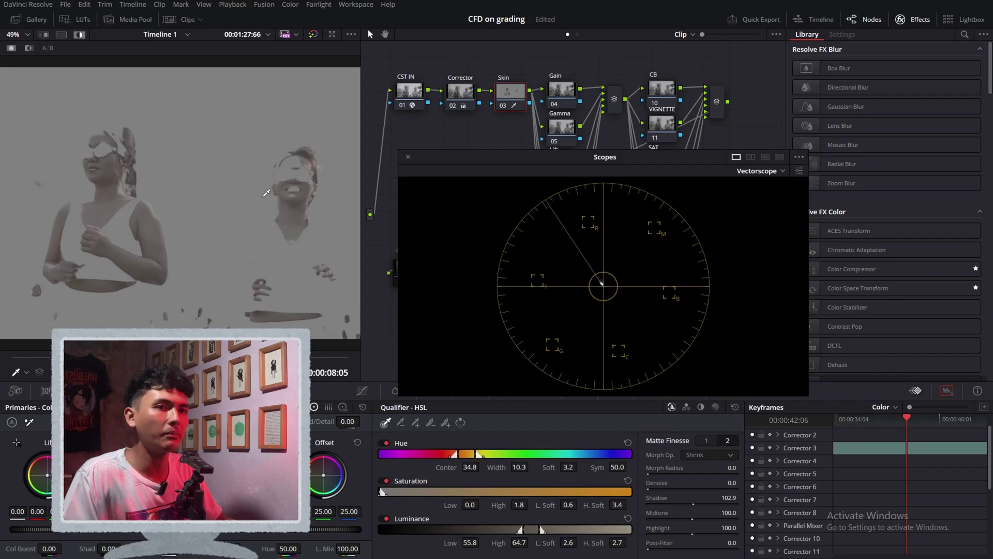
pyautogui.scroll(1, 181, 194)
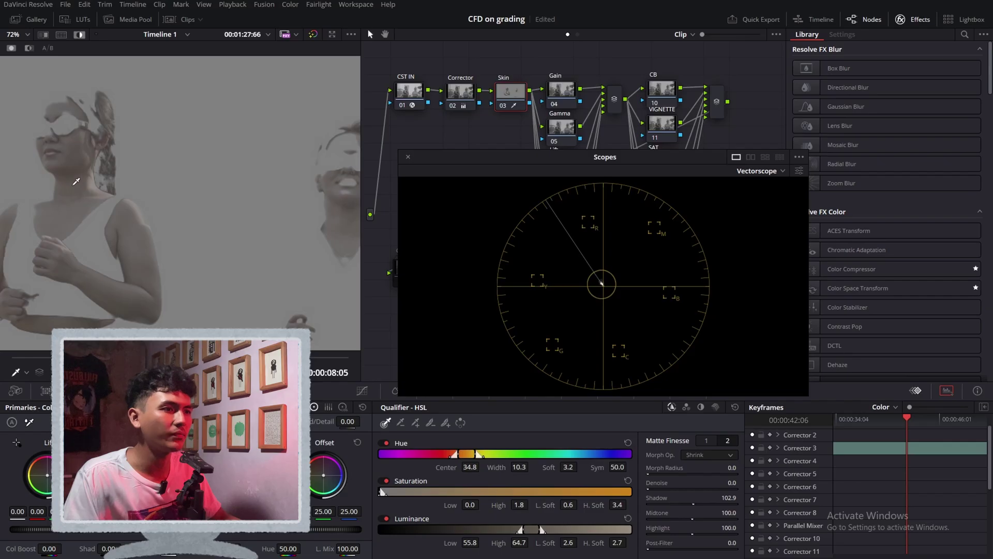
# Close the enlarged scope, turn off the highlight view, and inspect both women's skin in the full image
pyautogui.click(409, 157)
pyautogui.hotkey('shift', 'h')
pyautogui.scroll(-1, 179, 162)
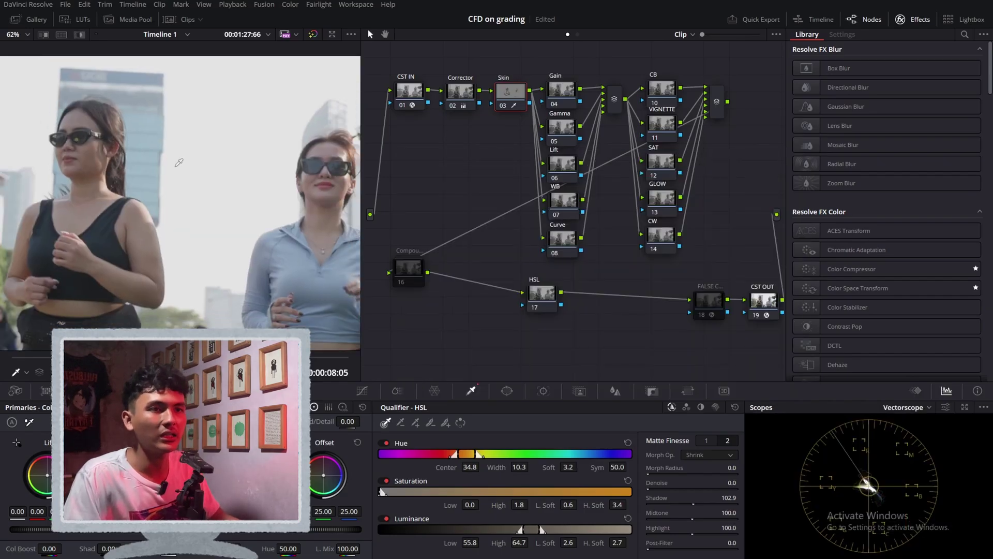
pyautogui.scroll(-2, 179, 162)
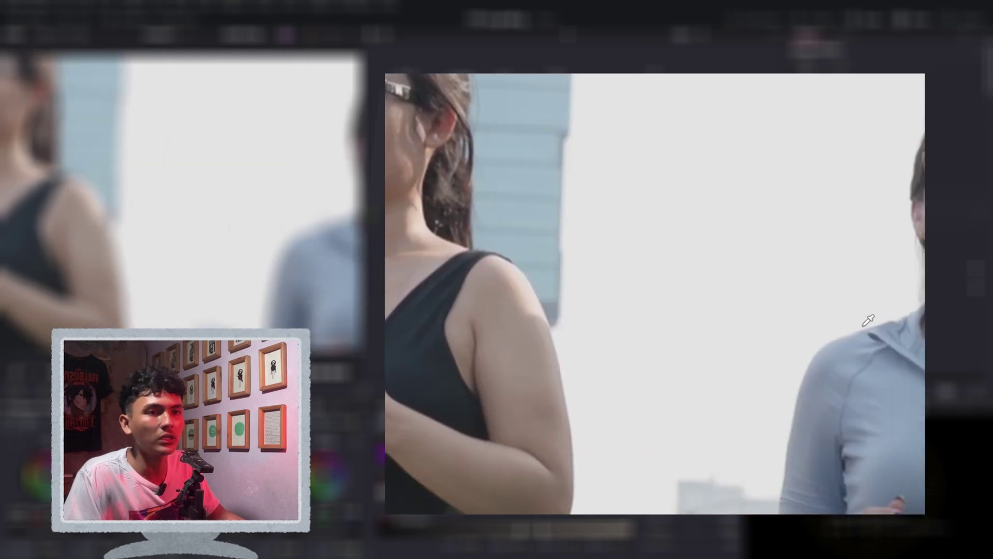
pyautogui.moveTo(868, 320); pyautogui.dragTo(614, 302)
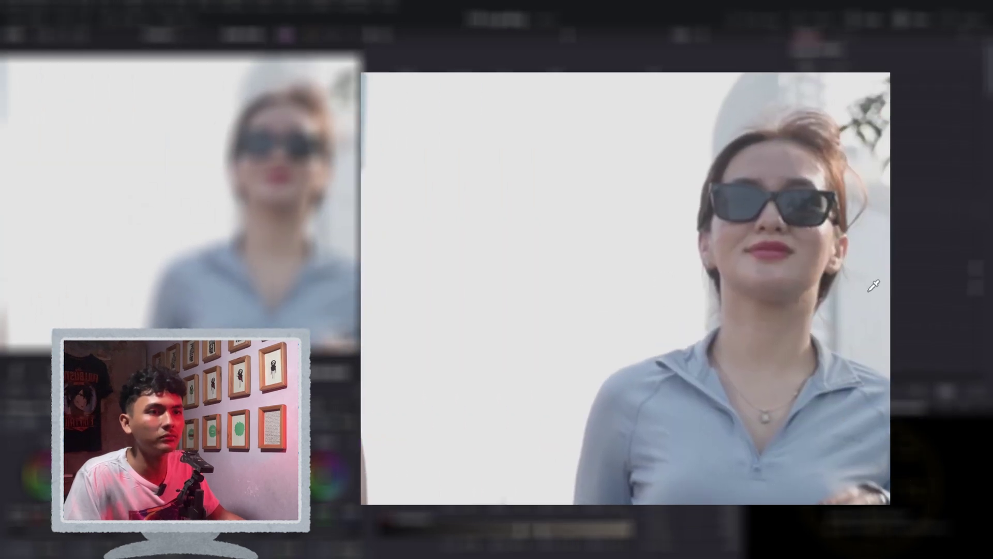
pyautogui.hotkey('shift', 'z')
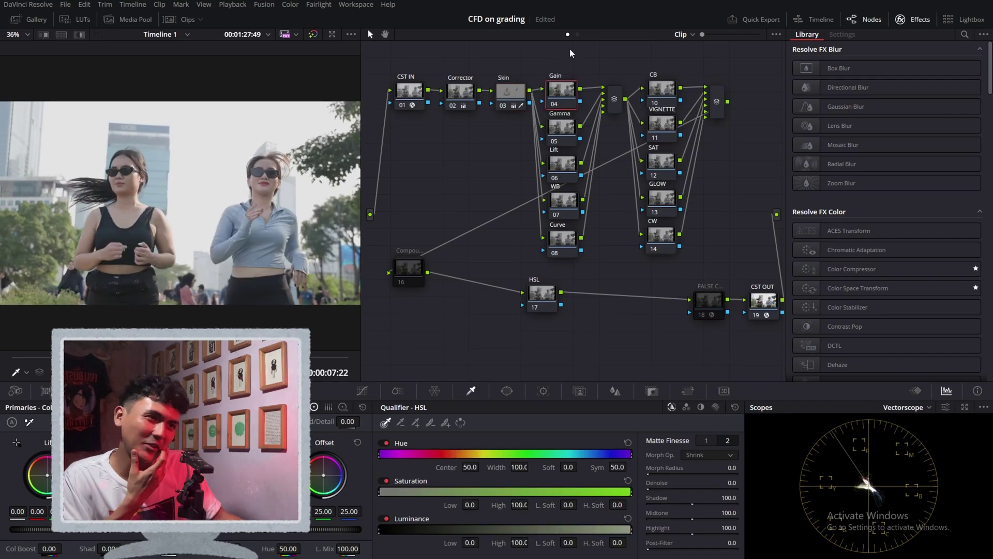
pyautogui.moveTo(570, 48); pyautogui.dragTo(591, 260)
pyautogui.click(617, 240)
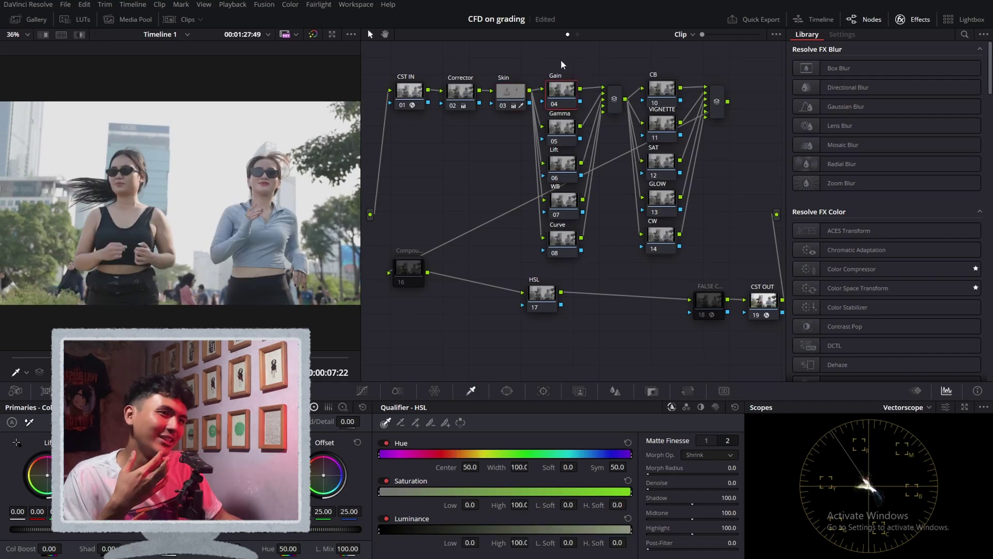
pyautogui.moveTo(561, 60); pyautogui.dragTo(591, 240)
pyautogui.click(601, 133)
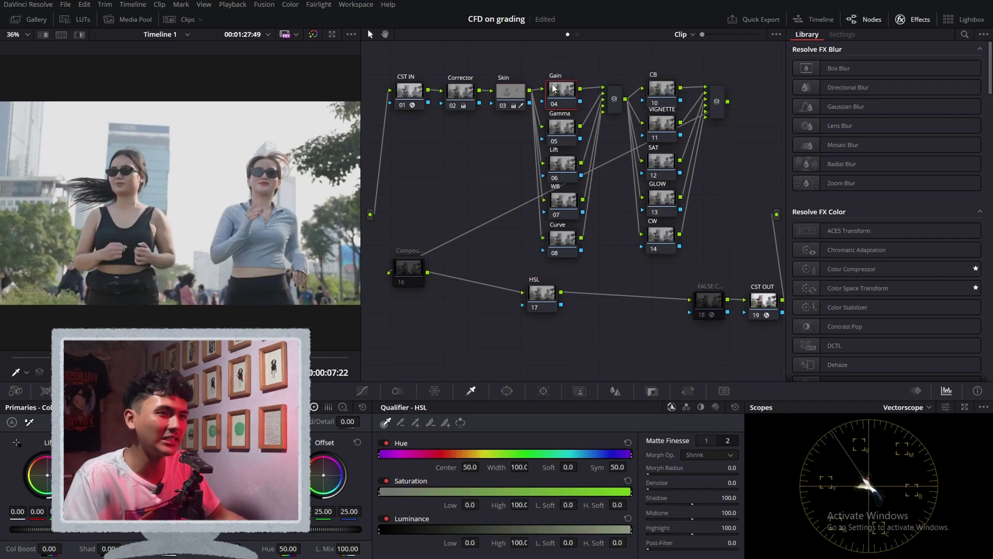
pyautogui.moveTo(455, 54); pyautogui.dragTo(481, 170)
pyautogui.moveTo(516, 43); pyautogui.dragTo(525, 150)
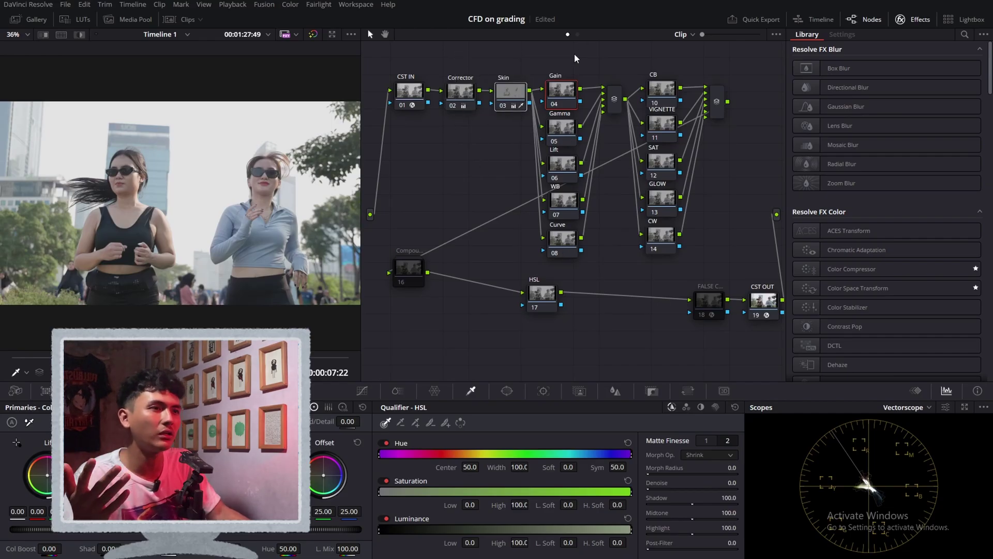
pyautogui.moveTo(574, 54); pyautogui.dragTo(563, 252)
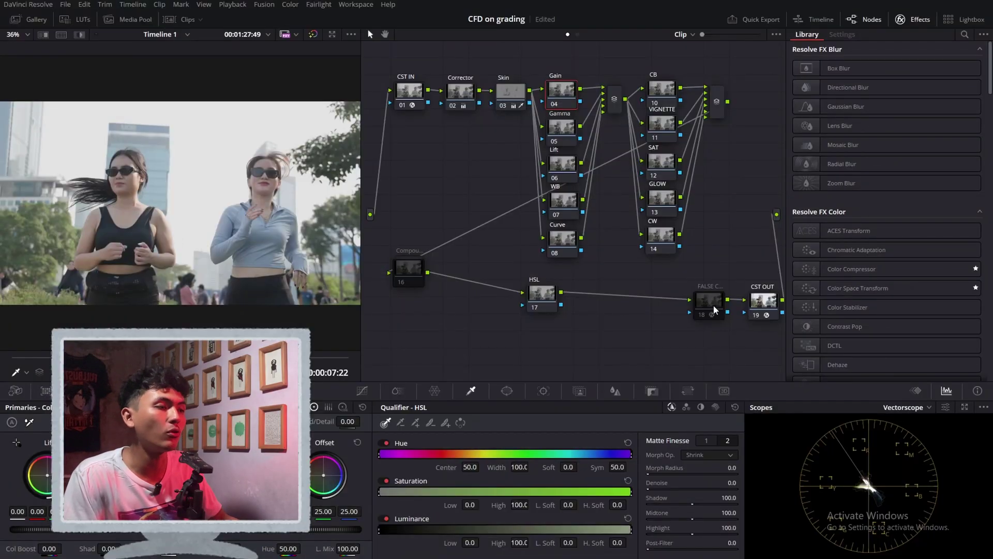
# Enlarge the vectorscope, and slightly lower the master gain on the Gain node and the master gamma on the Gamma node
pyautogui.click(963, 408)
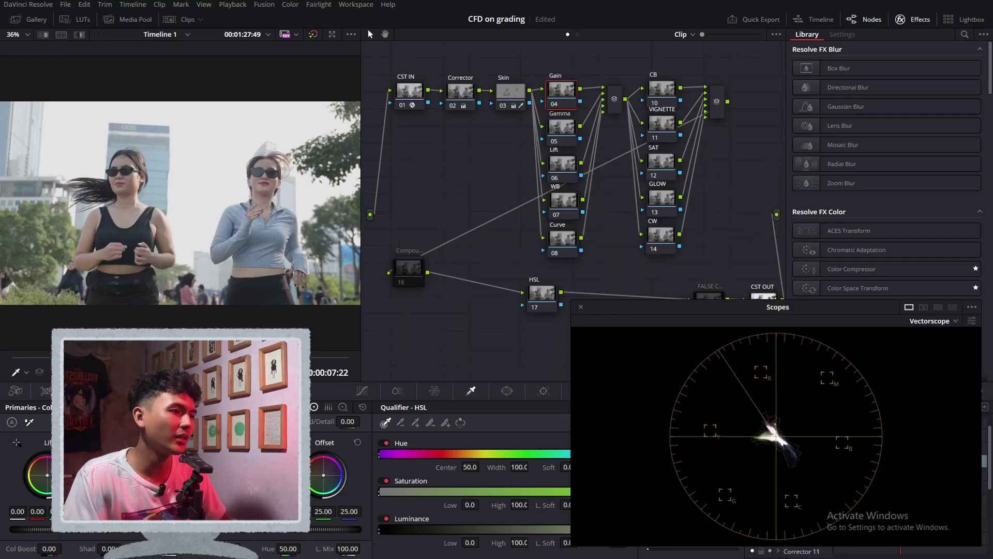
pyautogui.moveTo(231, 529); pyautogui.dragTo(223, 529)
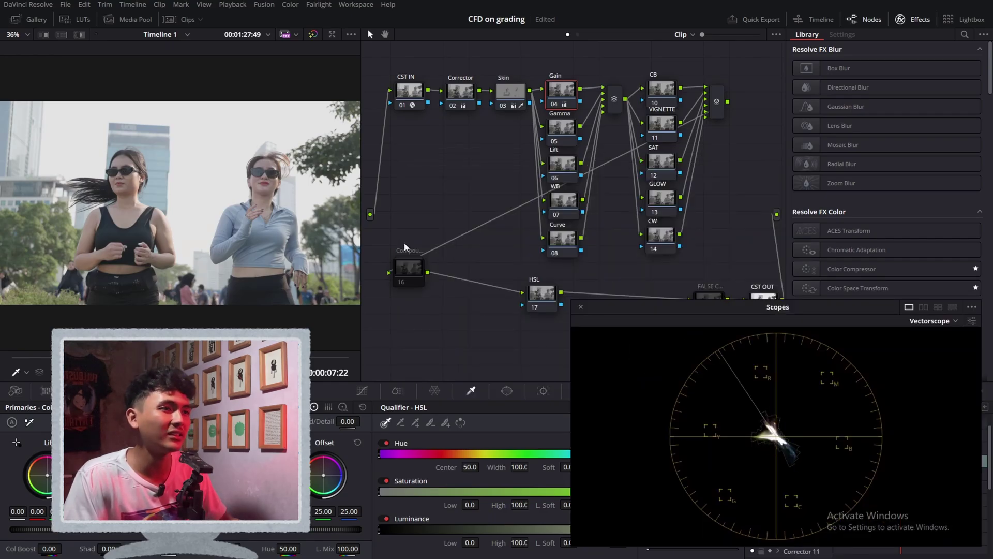
pyautogui.click(561, 131)
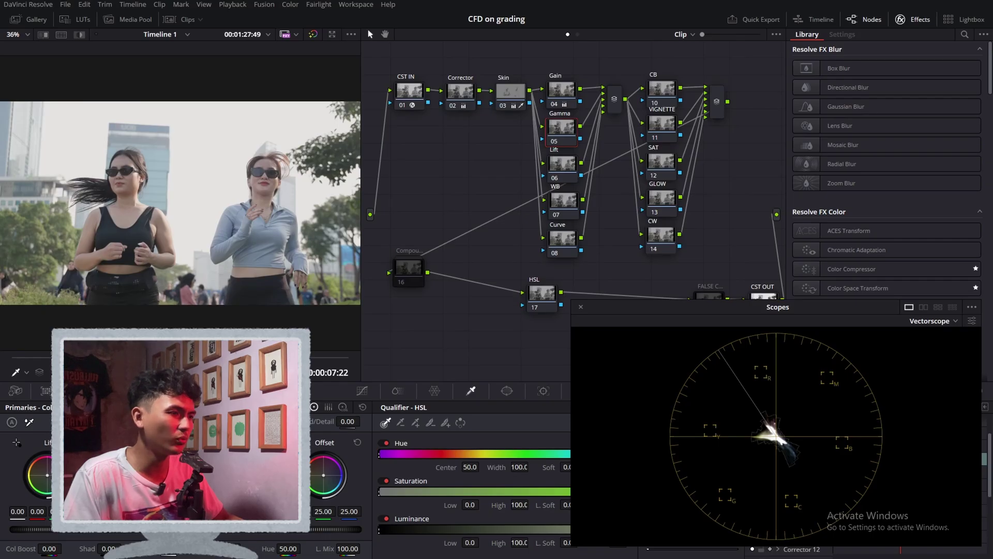
pyautogui.moveTo(140, 528); pyautogui.dragTo(132, 528)
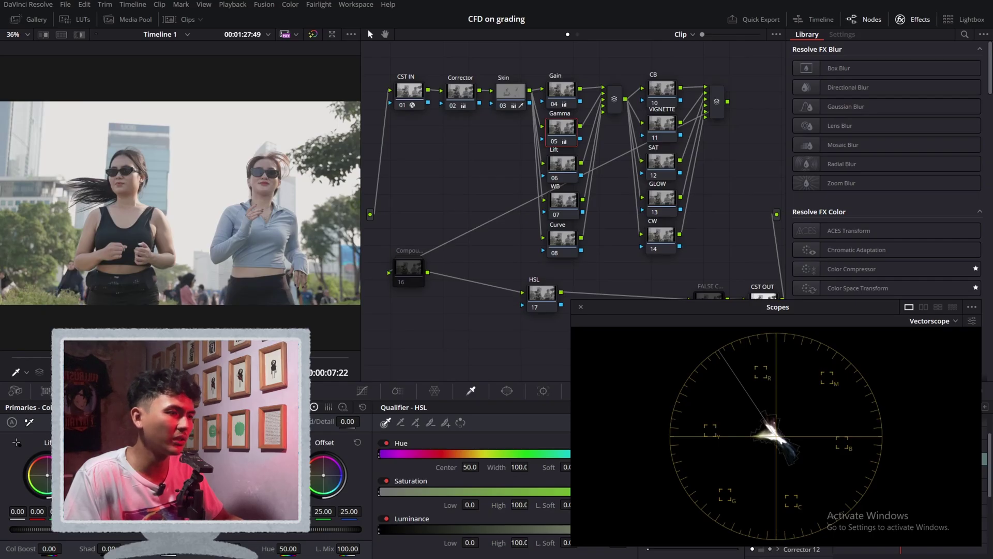
# Nudge the lift color balance slightly on the Lift node, and select the WB node for balancing
pyautogui.click(558, 168)
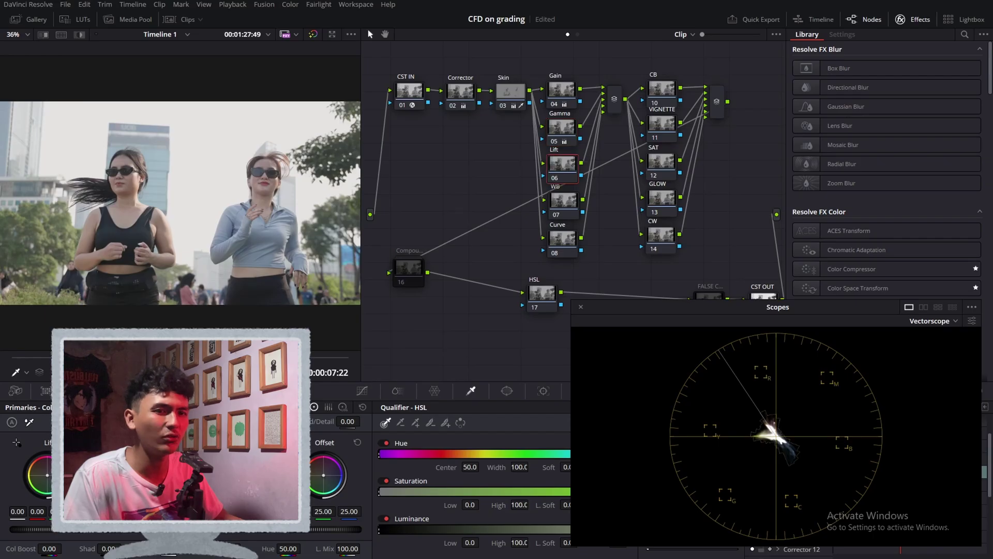
pyautogui.moveTo(48, 475); pyautogui.dragTo(50, 477)
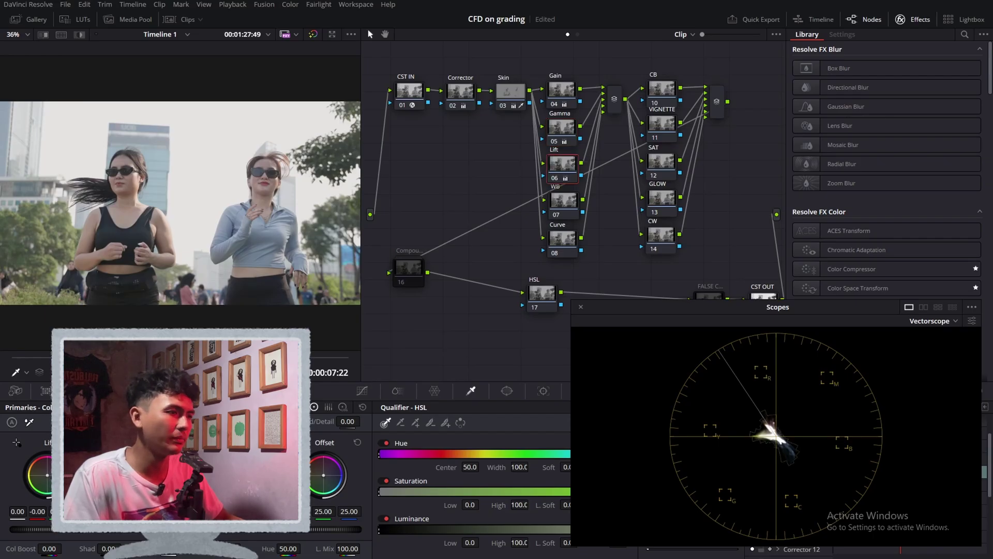
pyautogui.click(563, 203)
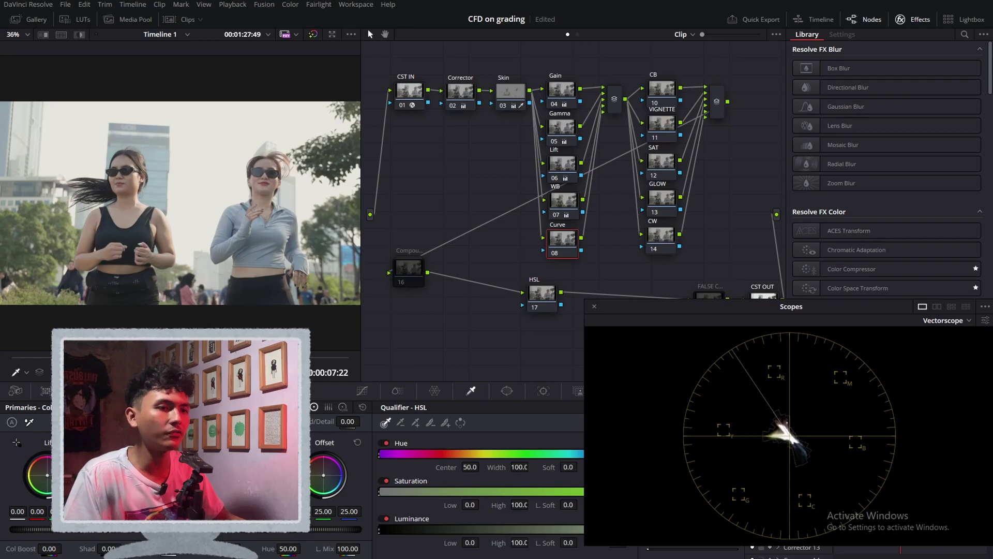
# Bring up the Custom curve for the Curve node, close the enlarged scope, and set the scope to Waveform
pyautogui.click(363, 391)
pyautogui.click(594, 306)
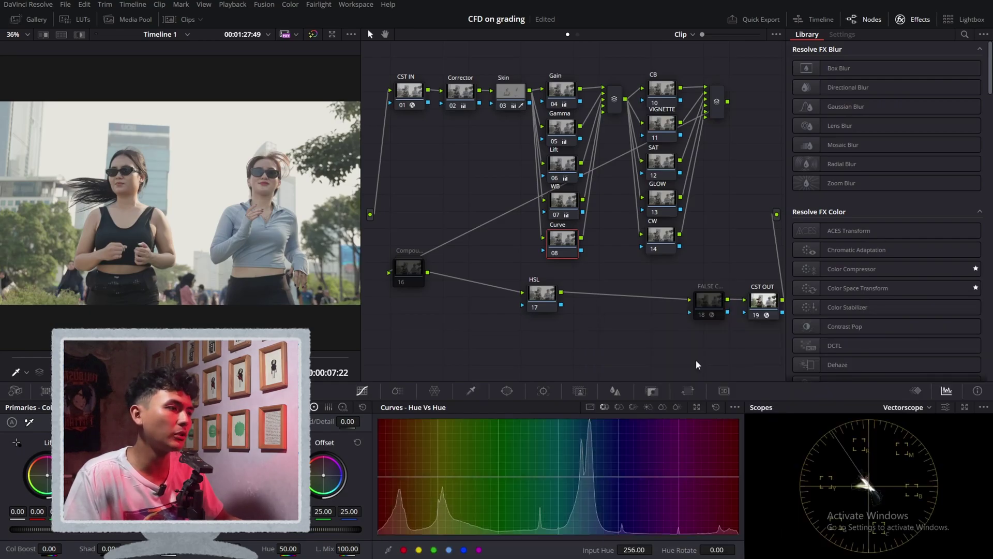
pyautogui.click(915, 410)
pyautogui.click(919, 437)
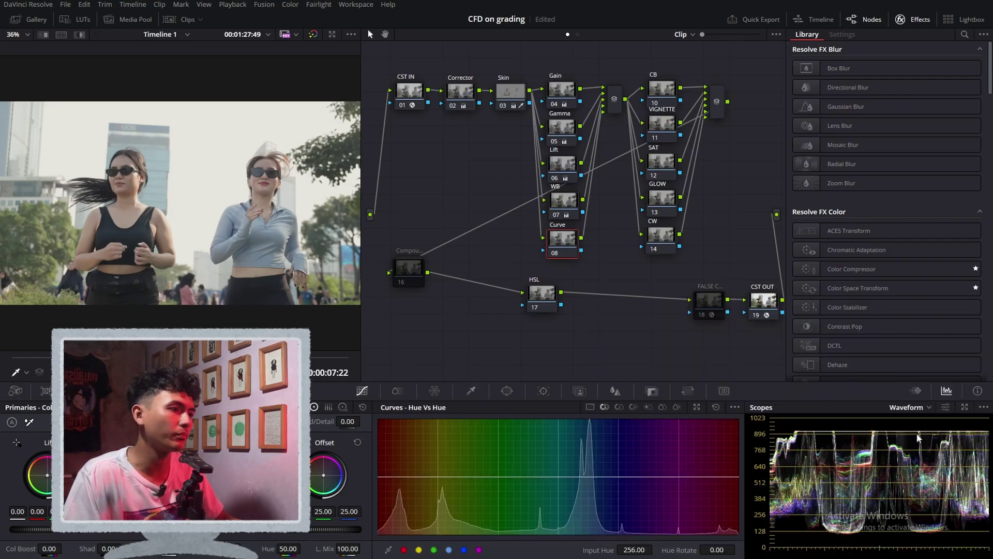
pyautogui.click(589, 409)
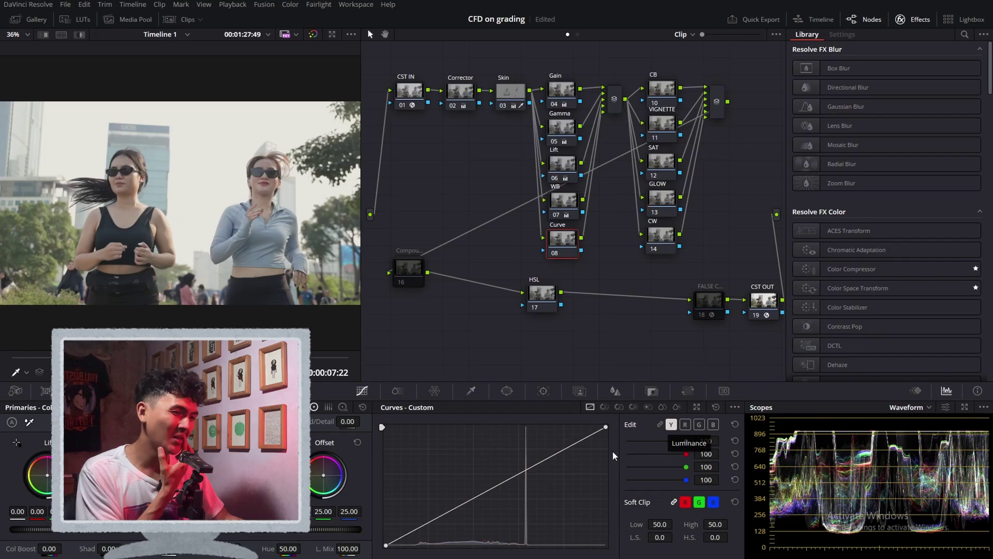
# Add default anchors to the luminance curve, raise its black point slightly, lower its white point, and lift the upper anchor
pyautogui.click(735, 407)
pyautogui.click(765, 488)
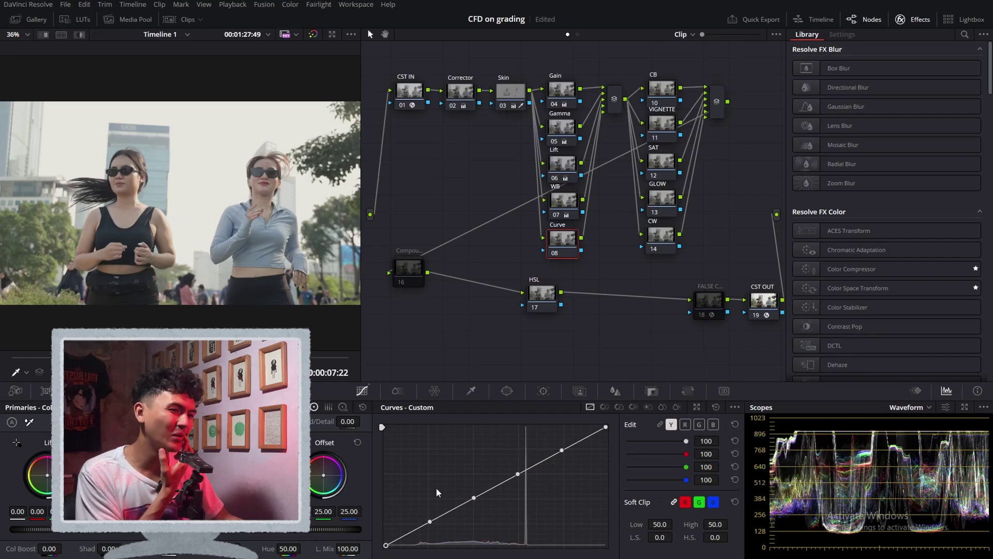
pyautogui.moveTo(391, 544)
pyautogui.mouseDown()
pyautogui.moveTo(387, 534)
pyautogui.moveTo(381, 542)
pyautogui.mouseUp()
pyautogui.moveTo(606, 427); pyautogui.dragTo(561, 454)
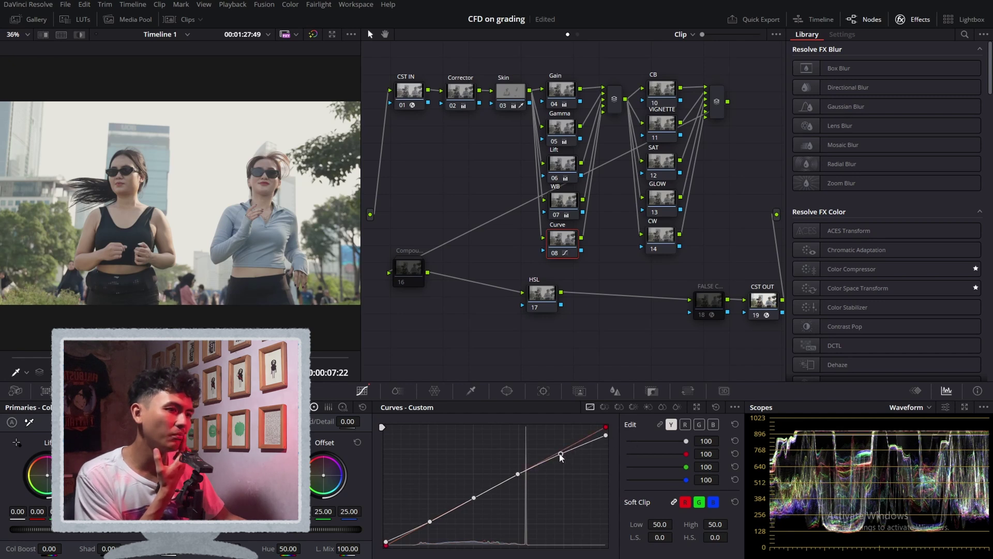
pyautogui.moveTo(560, 454); pyautogui.dragTo(559, 452)
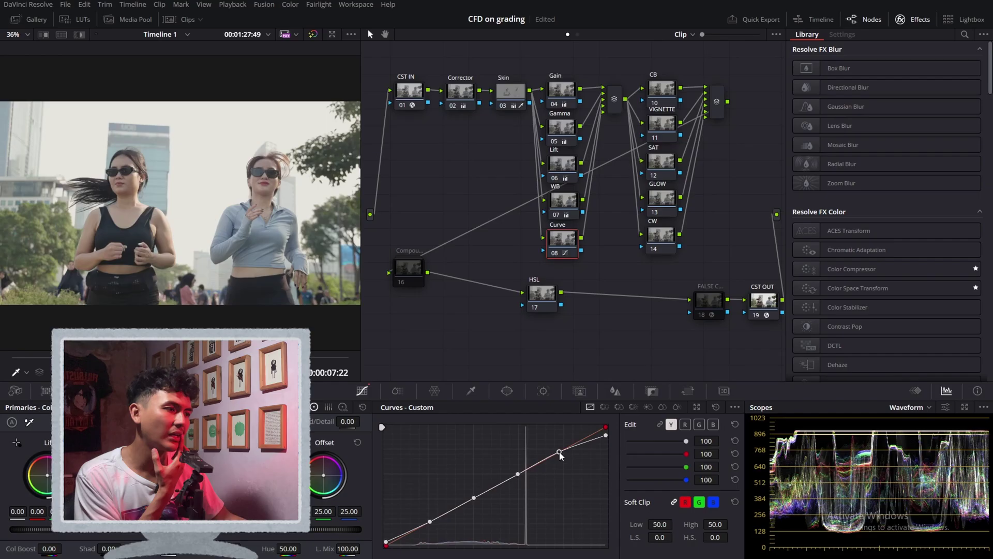
# Switch curve editing to the red channel, and enlarge the Vectorscope clear of the curve graph
pyautogui.click(686, 424)
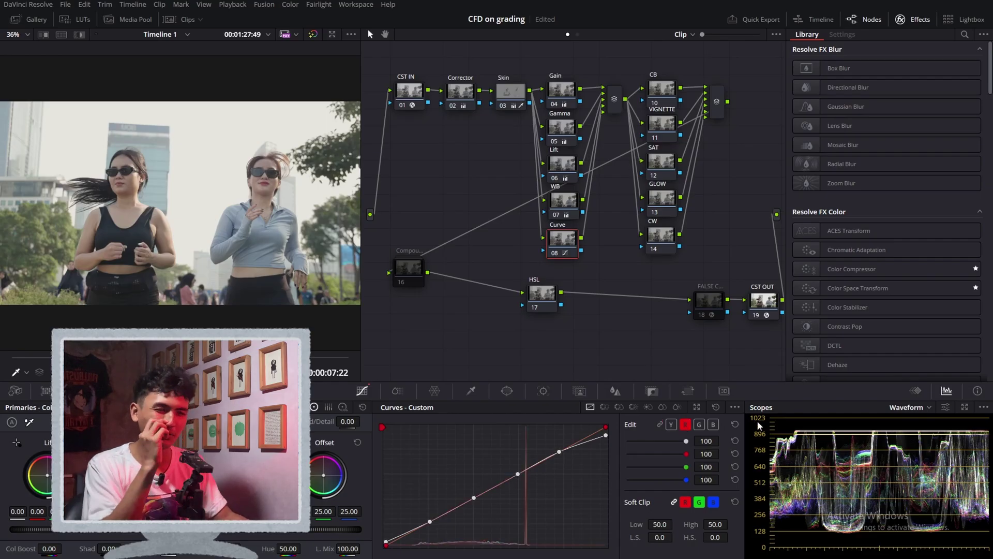
pyautogui.click(925, 407)
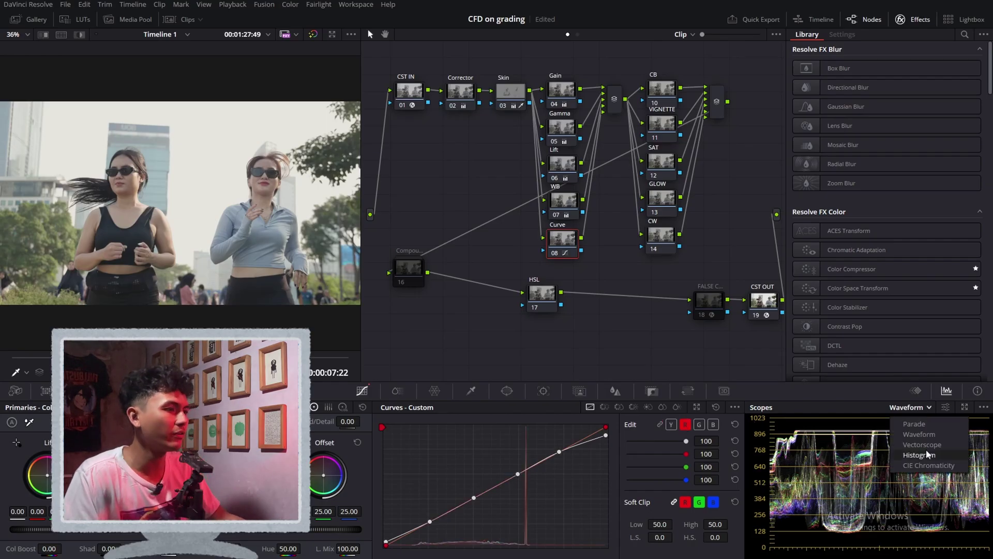
pyautogui.click(928, 445)
pyautogui.click(965, 407)
pyautogui.moveTo(688, 306); pyautogui.dragTo(704, 180)
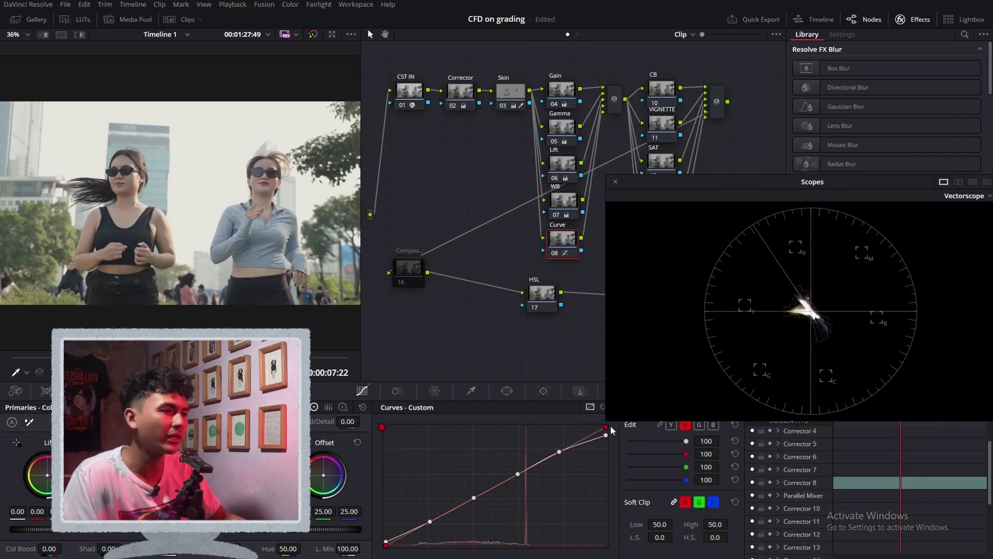
# Shift the red curve's white point slightly inward and add default anchors to the red curve
pyautogui.moveTo(605, 427)
pyautogui.mouseDown()
pyautogui.moveTo(603, 457)
pyautogui.moveTo(601, 422)
pyautogui.moveTo(530, 403)
pyautogui.moveTo(642, 413)
pyautogui.mouseUp()
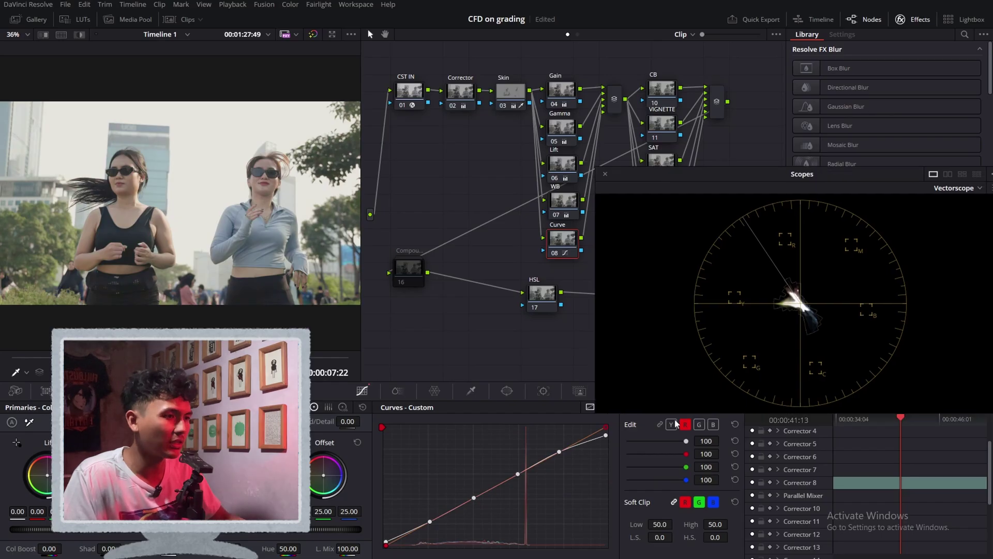
pyautogui.moveTo(695, 171); pyautogui.dragTo(686, 126)
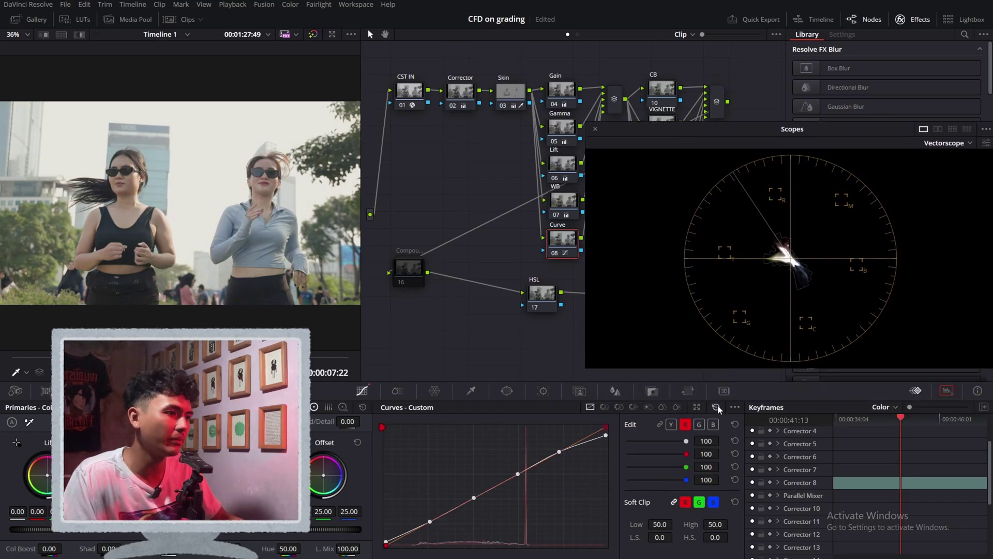
pyautogui.click(735, 408)
pyautogui.click(766, 489)
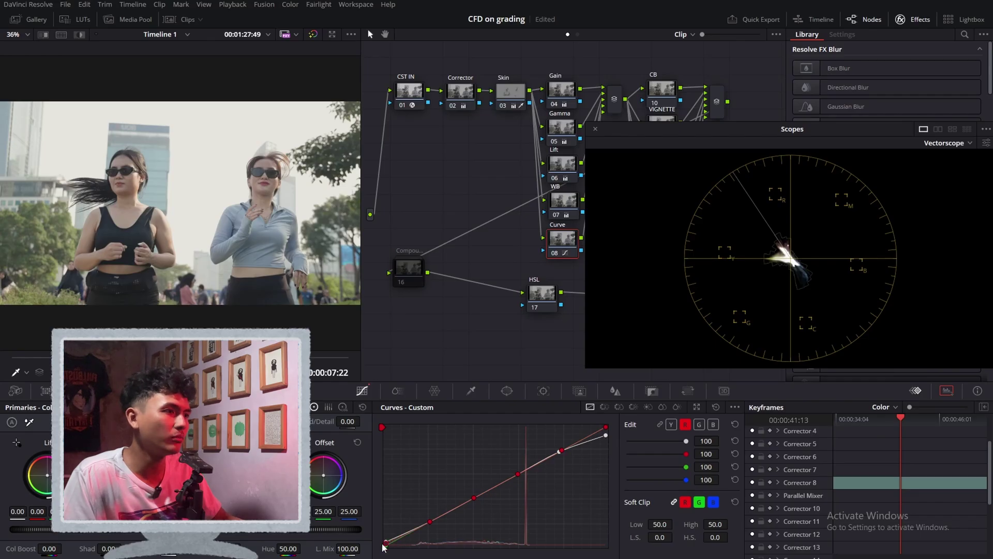
# Fine-tune the blue curve's white point and move its black point slightly inward
pyautogui.moveTo(605, 434); pyautogui.dragTo(605, 427)
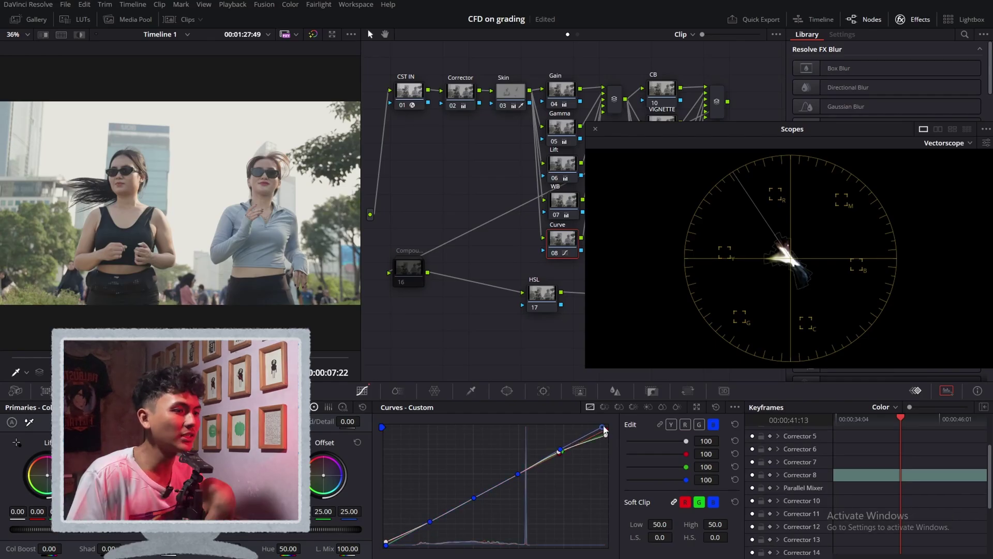
pyautogui.click(386, 545)
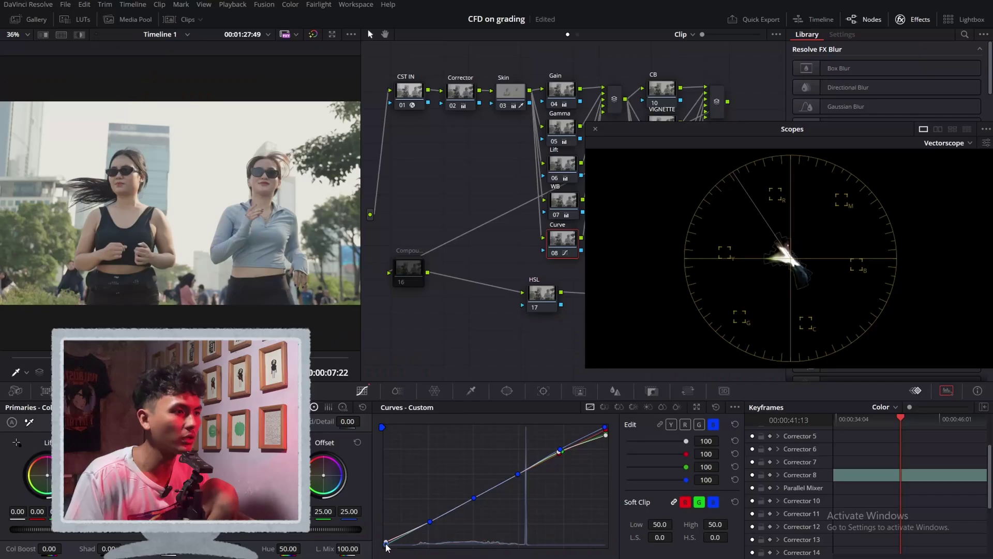
pyautogui.moveTo(388, 546); pyautogui.dragTo(387, 545)
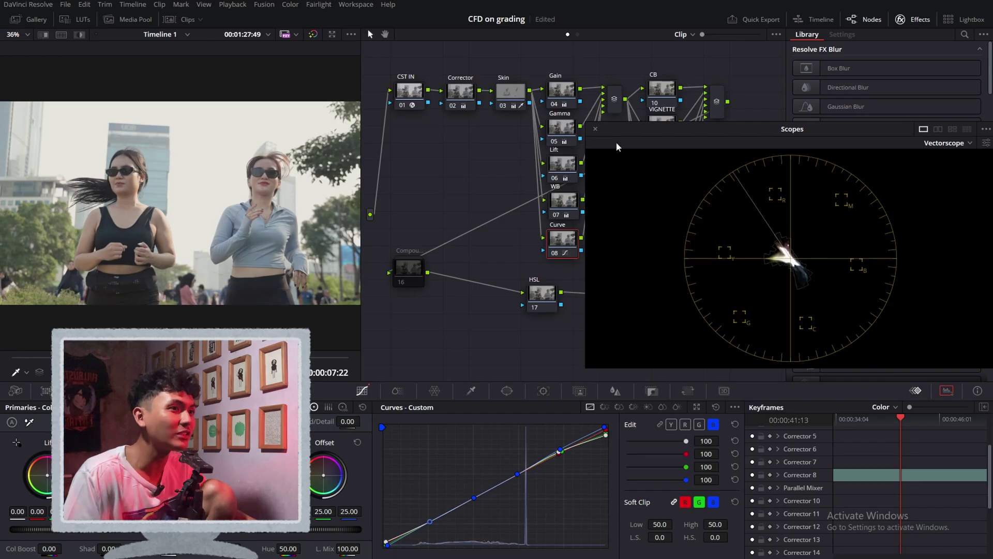
# Close the enlarged vectorscope and set Color Boost to 20.50 on the CB node
pyautogui.click(594, 129)
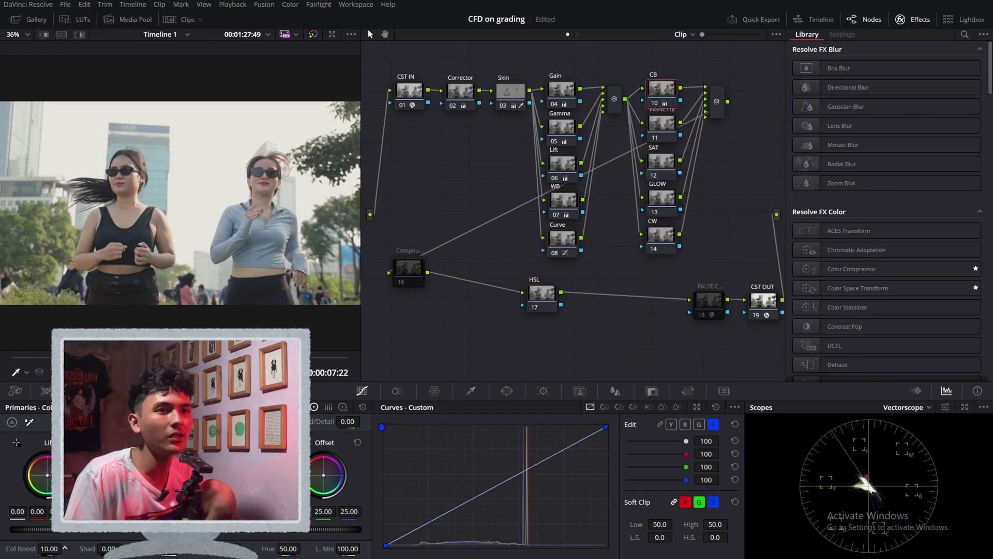
pyautogui.moveTo(65, 547); pyautogui.dragTo(62, 547)
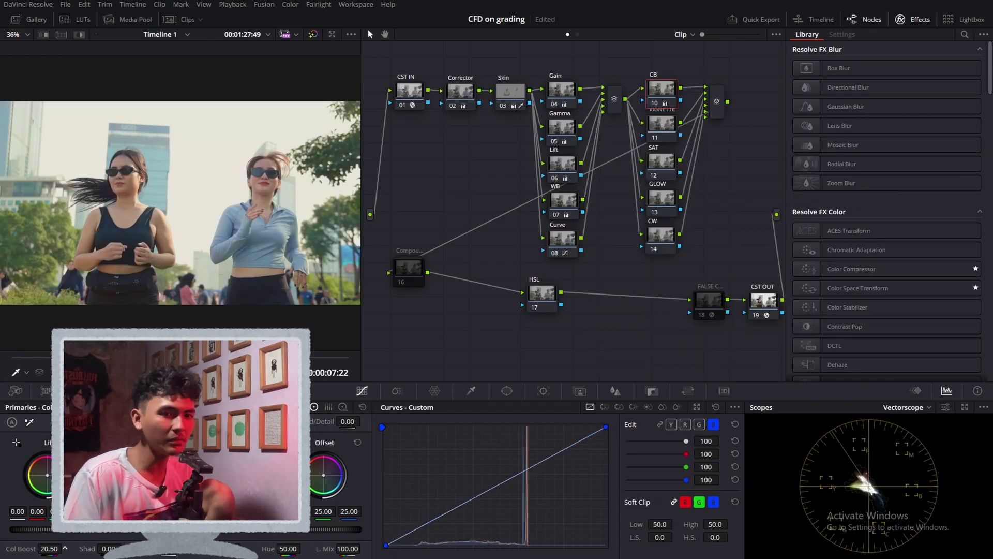
# Set the SAT node's color space to HSV and turn off its channels 1 and 3
pyautogui.click(661, 160)
pyautogui.rightClick(661, 164)
pyautogui.moveTo(726, 292)
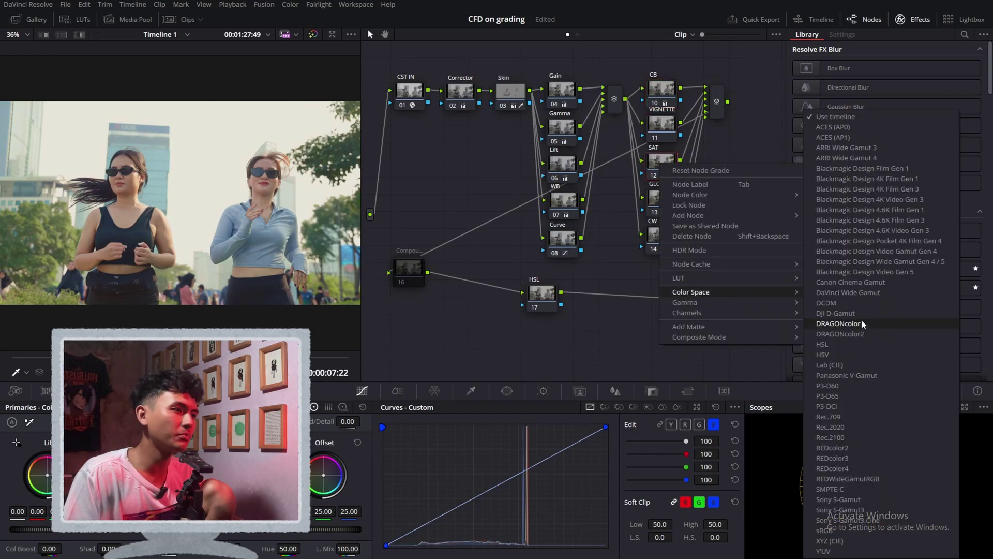
pyautogui.click(833, 354)
pyautogui.rightClick(662, 168)
pyautogui.moveTo(729, 320)
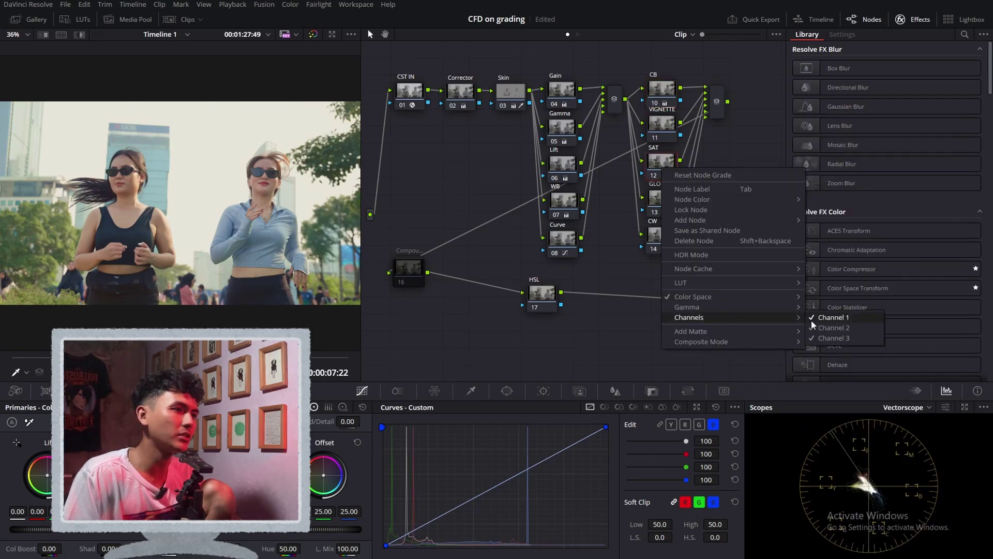
pyautogui.click(817, 318)
pyautogui.rightClick(665, 163)
pyautogui.click(839, 333)
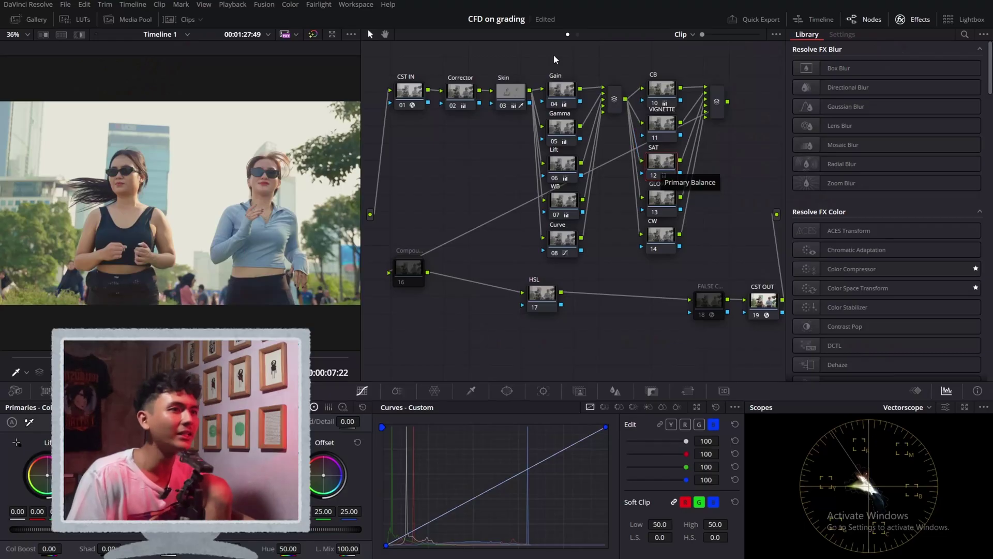
# Disable the Gain, Gamma, Lift, WB and Curve nodes together to compare the image, and re-enable them
pyautogui.moveTo(553, 55); pyautogui.dragTo(577, 239)
pyautogui.click(560, 89)
pyautogui.hotkey('ctrl', 'd')
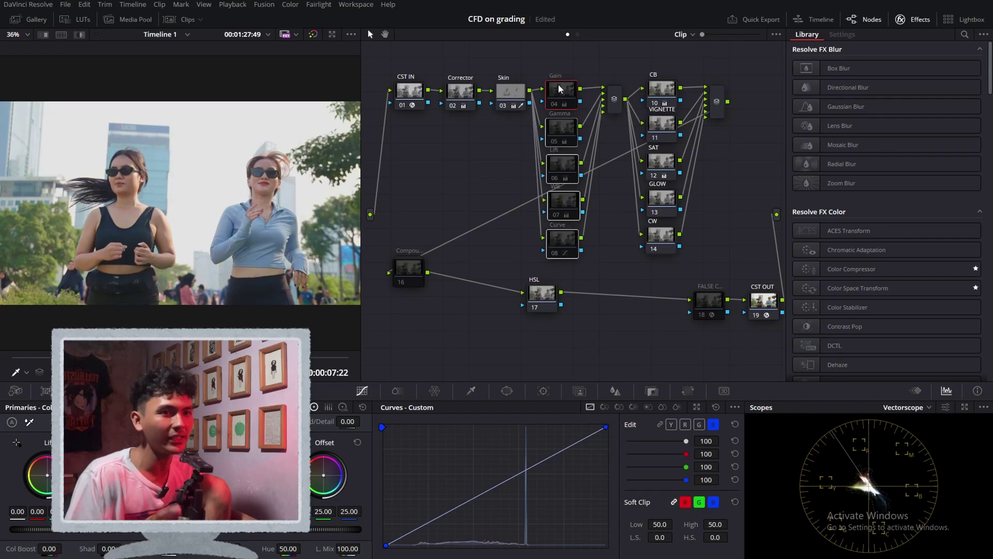
pyautogui.click(671, 163)
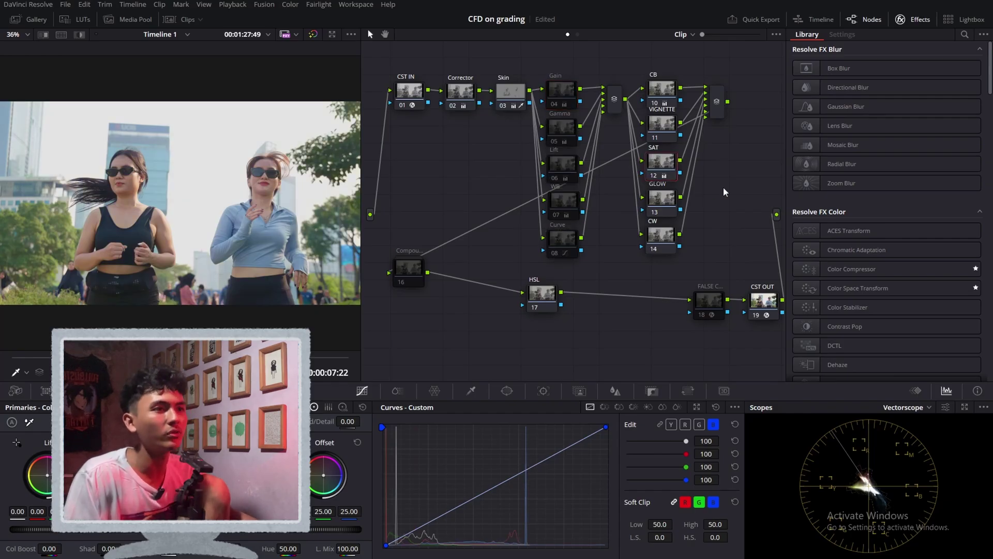
pyautogui.moveTo(552, 76); pyautogui.dragTo(570, 220)
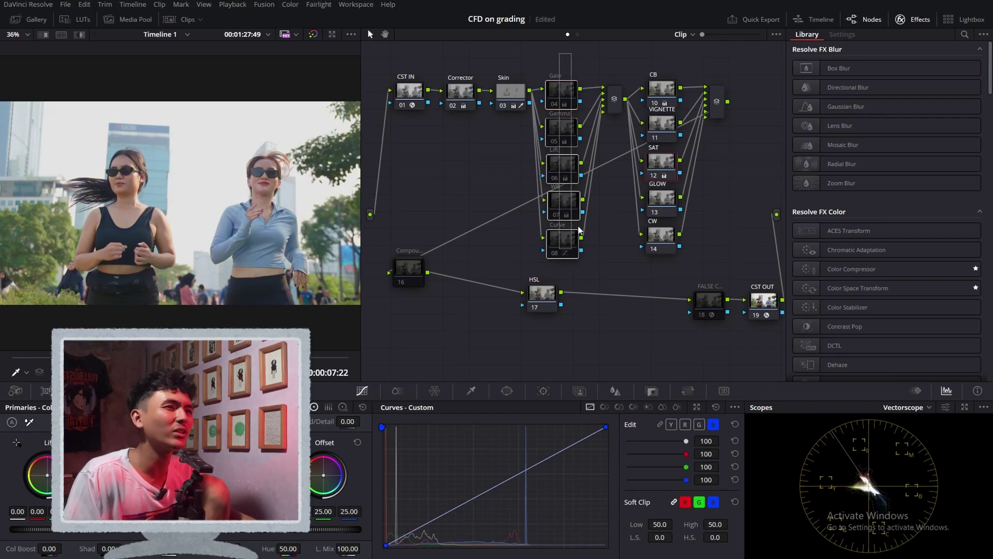
pyautogui.click(558, 94)
pyautogui.hotkey('ctrl', 'd')
pyautogui.click(613, 73)
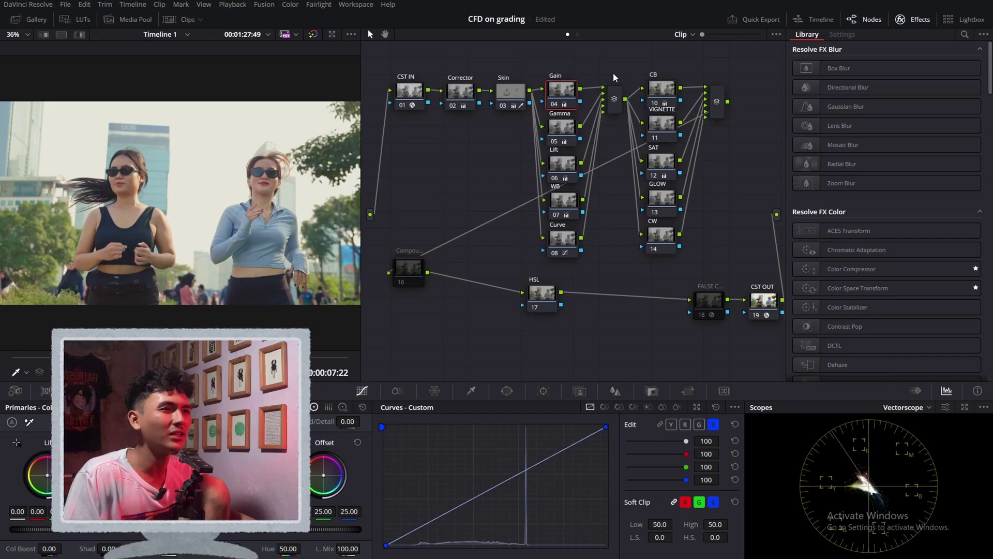
# On the VIGNETTE node, shape a circular window into a wide ellipse with size 59.08, aspect 73.95 and softness 4.38
pyautogui.click(669, 122)
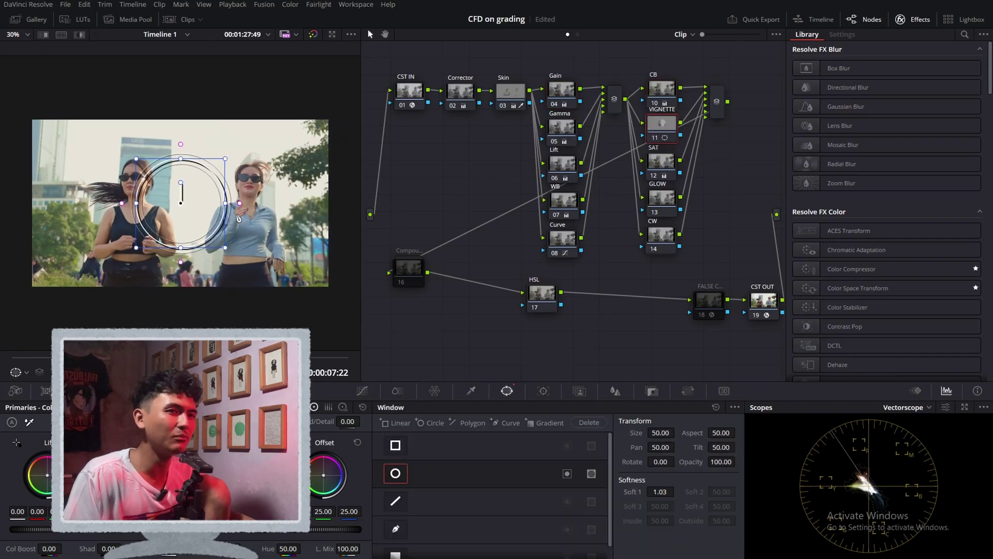
pyautogui.moveTo(243, 204); pyautogui.dragTo(309, 207)
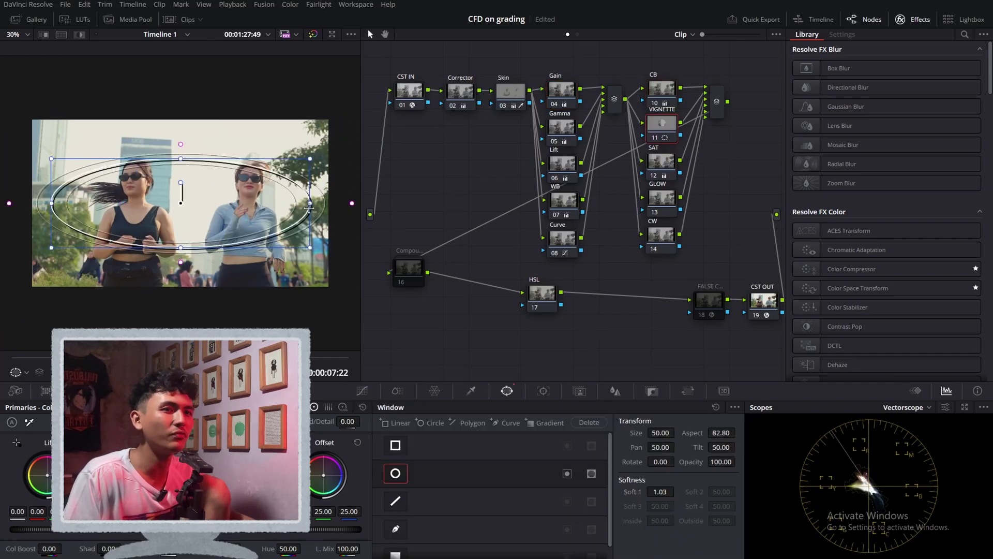
pyautogui.moveTo(188, 251); pyautogui.dragTo(183, 274)
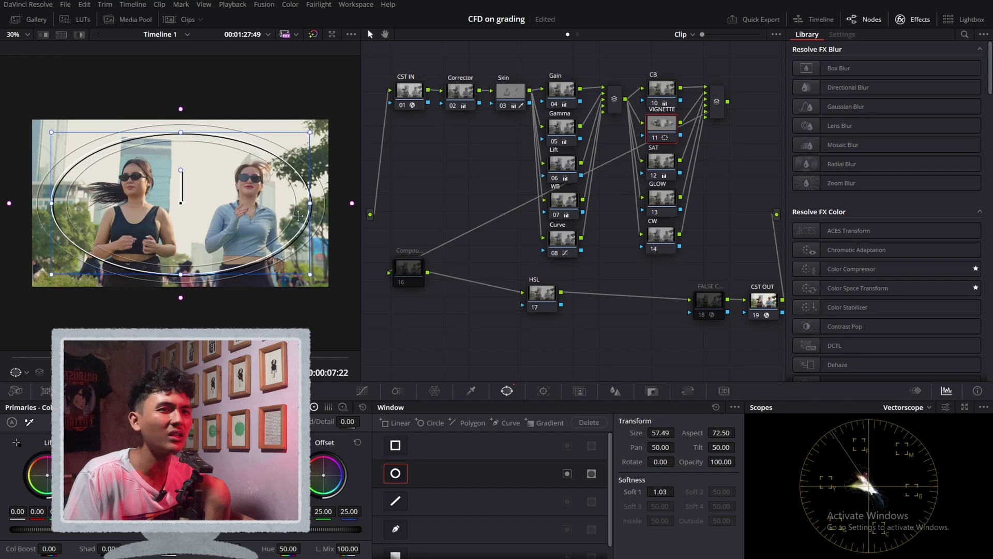
pyautogui.moveTo(311, 205); pyautogui.dragTo(323, 206)
pyautogui.moveTo(182, 298); pyautogui.dragTo(181, 310)
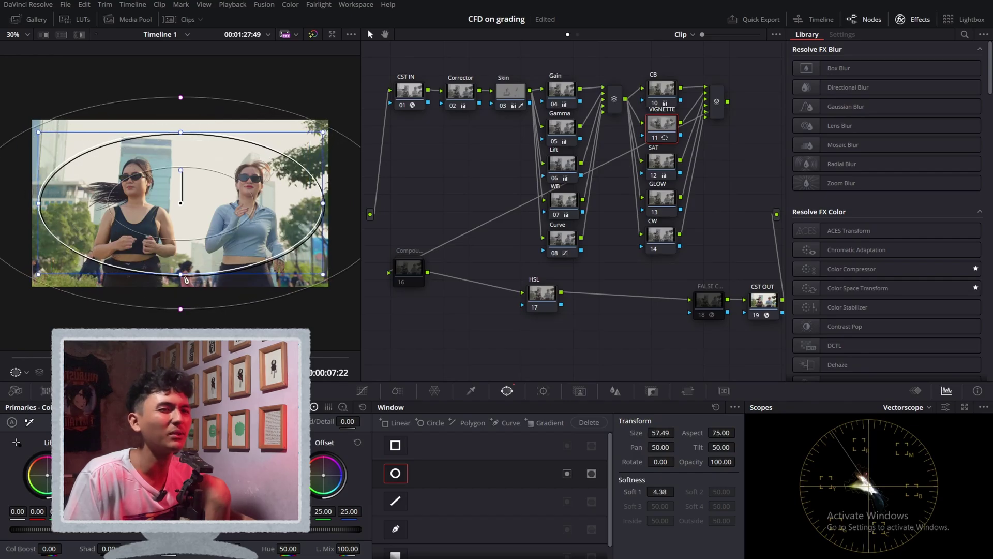
pyautogui.moveTo(184, 276); pyautogui.dragTo(183, 282)
pyautogui.moveTo(40, 201)
pyautogui.mouseDown()
pyautogui.moveTo(61, 201)
pyautogui.moveTo(32, 201)
pyautogui.mouseUp()
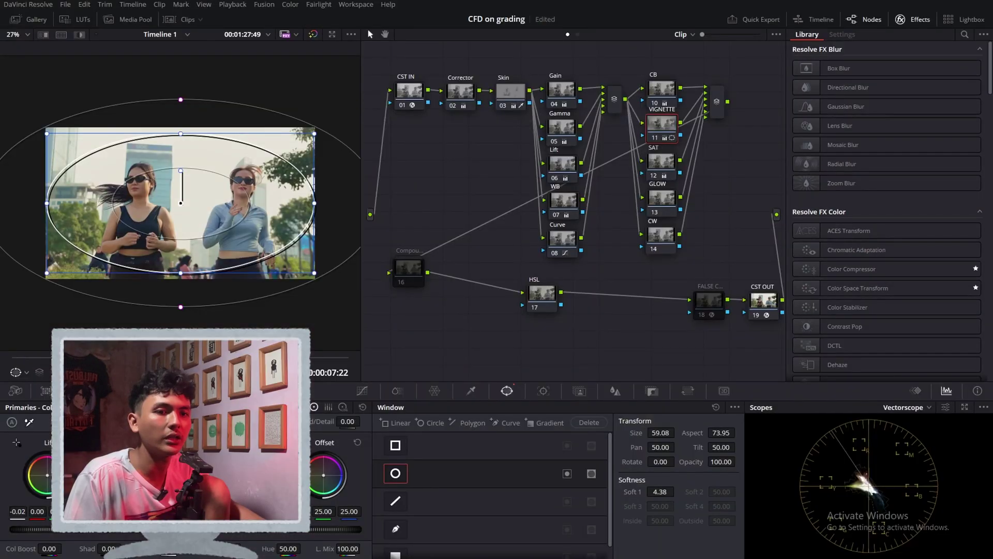
# Invert the vignette window, tighten its ellipse around the two women, and move it slightly upward
pyautogui.click(568, 475)
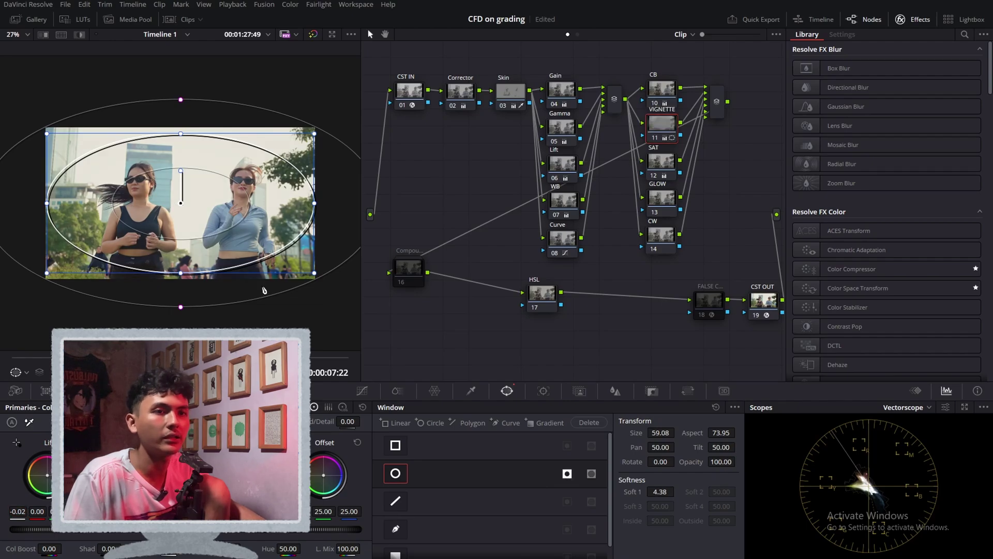
pyautogui.moveTo(47, 204); pyautogui.dragTo(90, 210)
pyautogui.moveTo(181, 272); pyautogui.dragTo(179, 257)
pyautogui.moveTo(180, 203); pyautogui.dragTo(180, 175)
pyautogui.moveTo(272, 175); pyautogui.dragTo(291, 206)
pyautogui.moveTo(206, 184); pyautogui.dragTo(224, 183)
# Toggle the VIGNETTE node off and on to compare the image with and without the vignette
pyautogui.hotkey('ctrl', 'd')
pyautogui.hotkey('ctrl', 'd')
pyautogui.moveTo(665, 161); pyautogui.dragTo(662, 157)
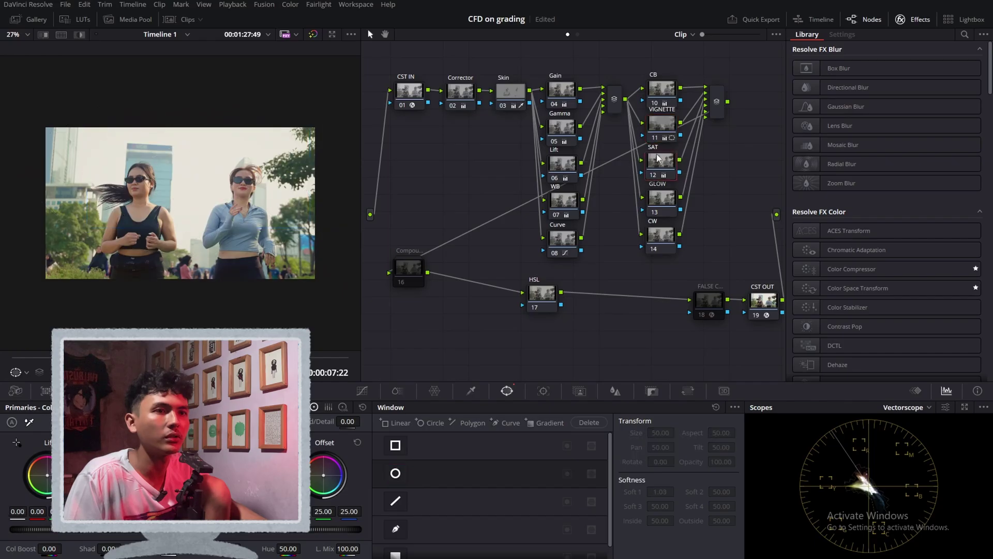
pyautogui.click(665, 124)
pyautogui.hotkey('ctrl', 'd')
pyautogui.hotkey('ctrl', 'd')
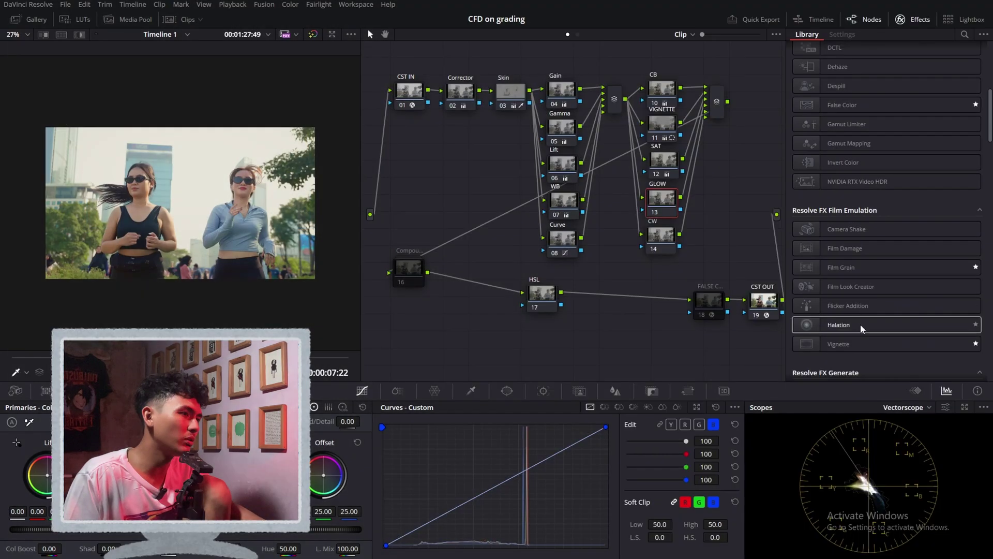
# Apply the Glow effect to the GLOW node with Softlight composite type, gain 0.382, gamma 0.868, saturation 0.085 and opacity 0.523
pyautogui.scroll(5, 861, 166)
pyautogui.scroll(2, 857, 150)
pyautogui.scroll(-6, 867, 179)
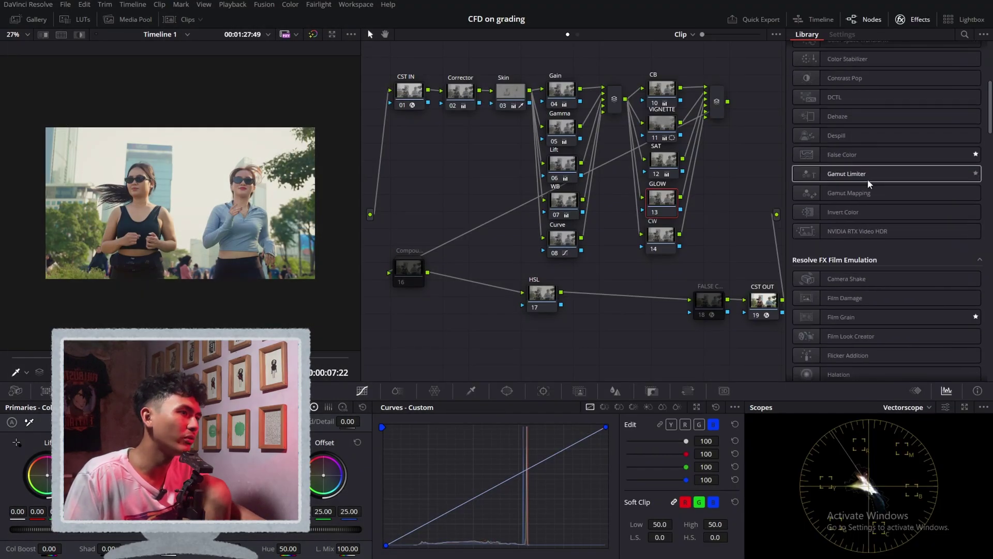
pyautogui.scroll(5, 868, 182)
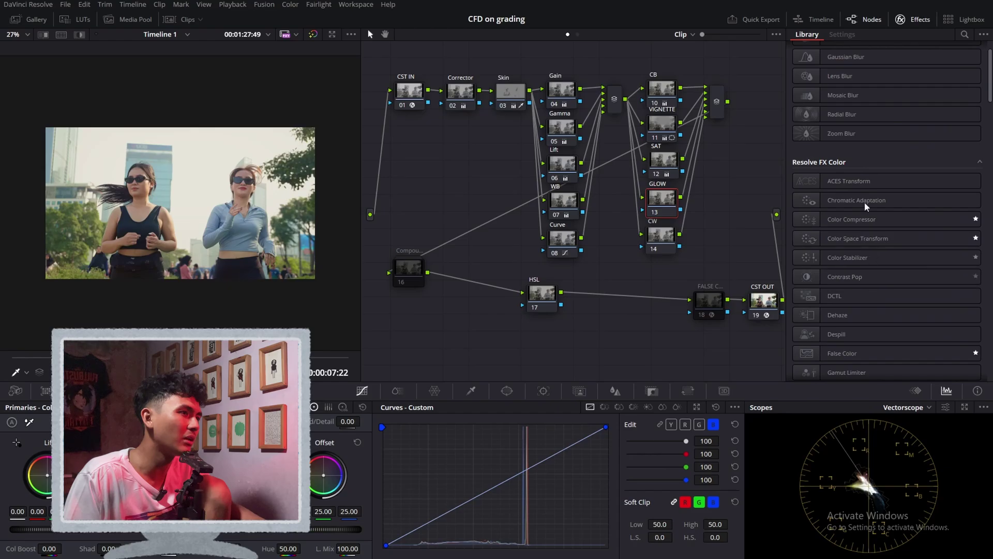
pyautogui.scroll(-2, 877, 161)
pyautogui.scroll(-15, 884, 182)
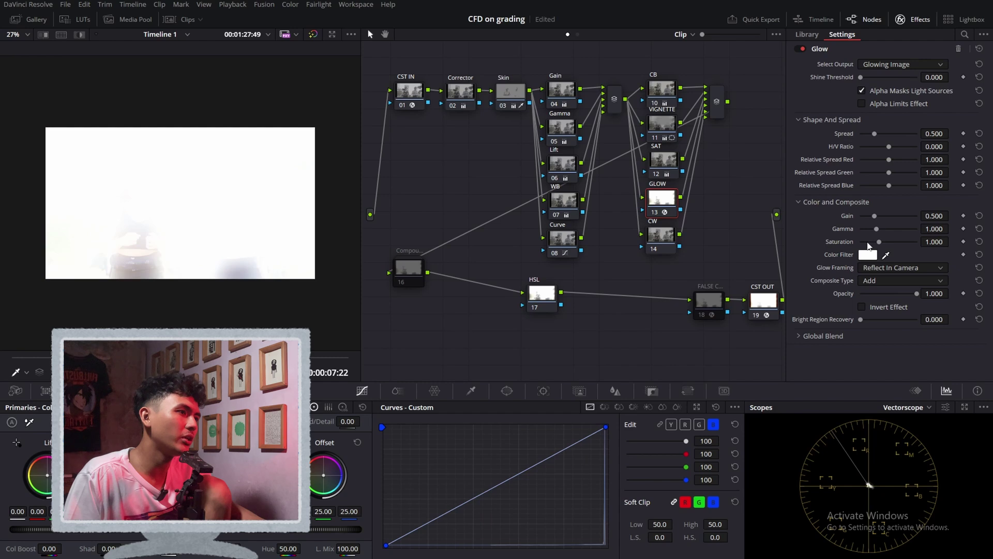
pyautogui.click(876, 281)
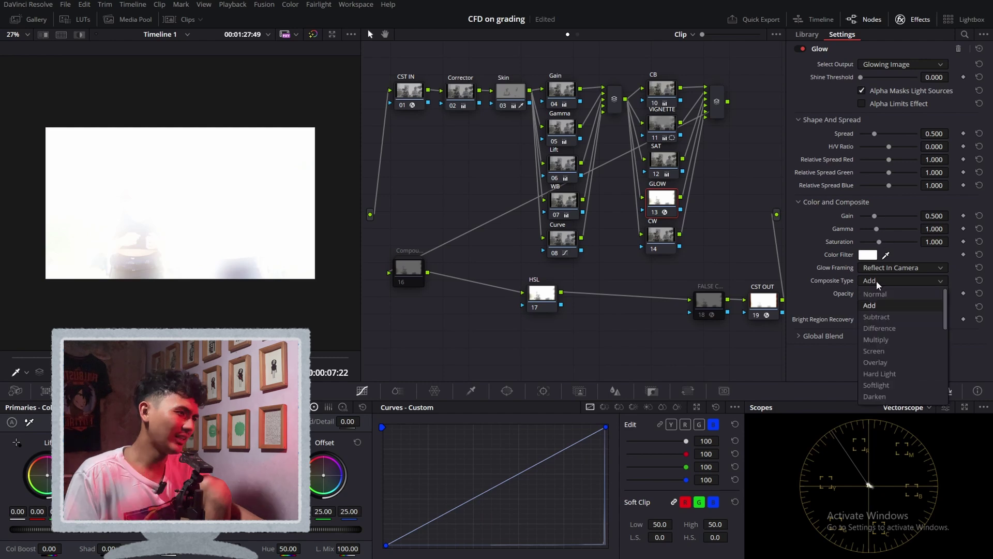
pyautogui.click(899, 387)
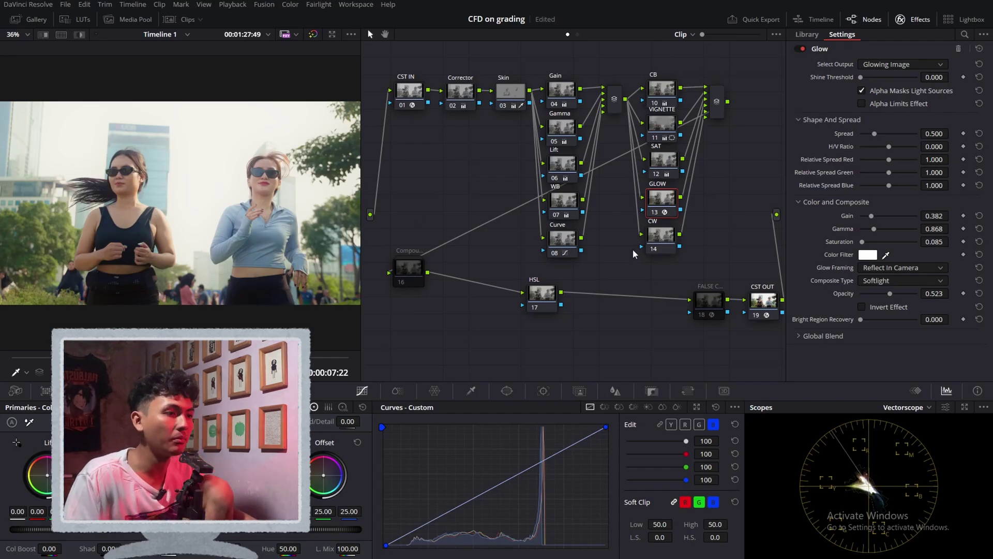
# Compare the GLOW node off and on with the false color node enabled, and set the glow opacity to 0.486
pyautogui.click(708, 307)
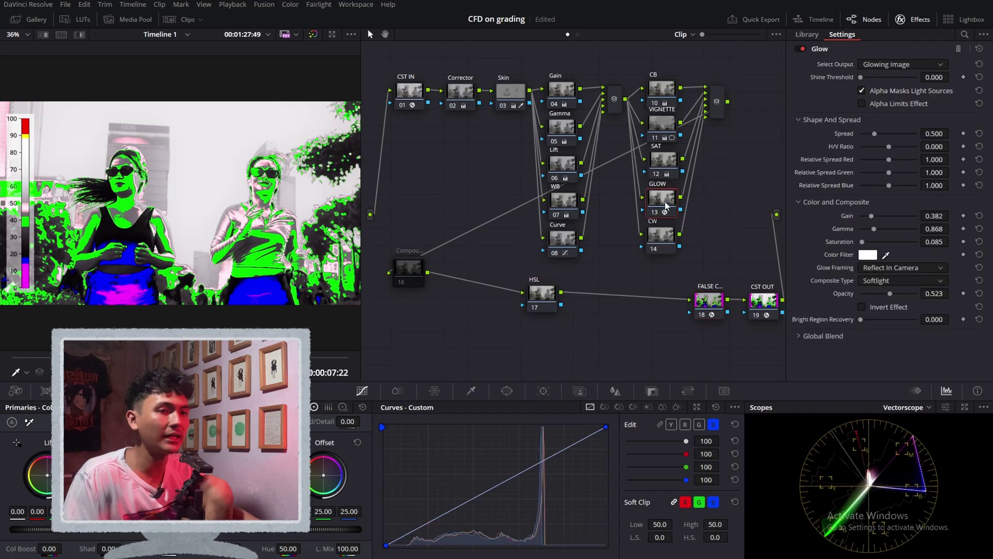
pyautogui.hotkey('ctrl', 'd')
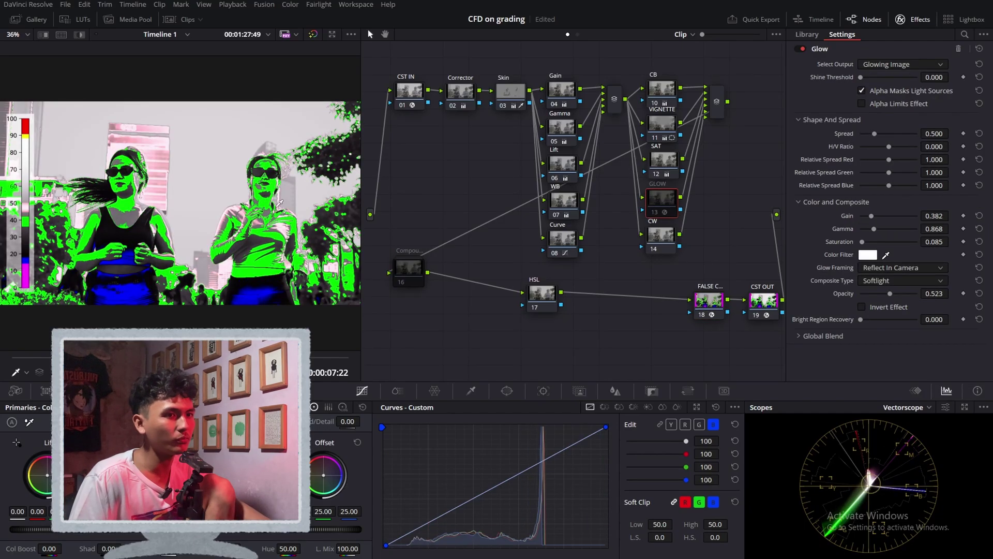
pyautogui.hotkey('ctrl', 'd')
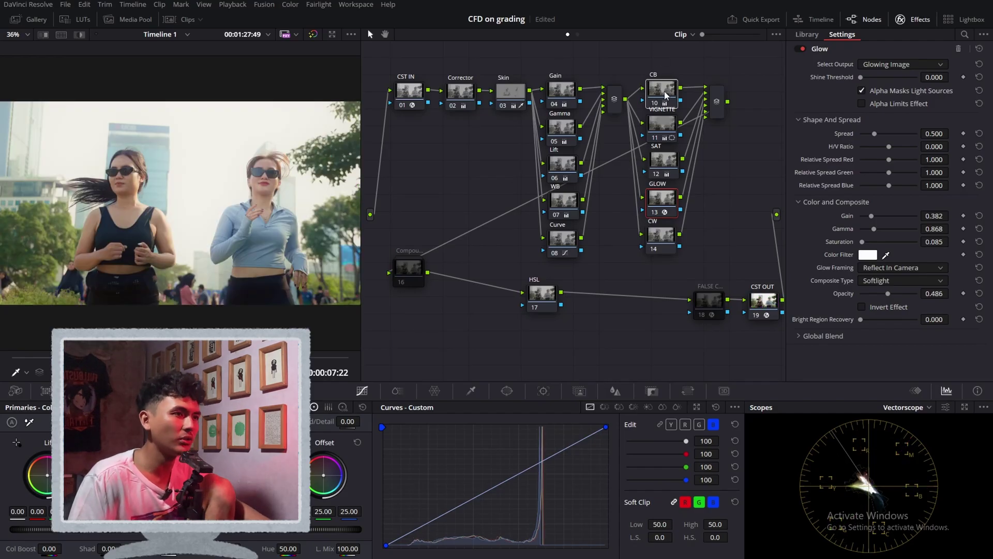
# Step through the VIGNETTE, SAT and GLOW nodes to review the parallel group's adjustments
pyautogui.click(669, 125)
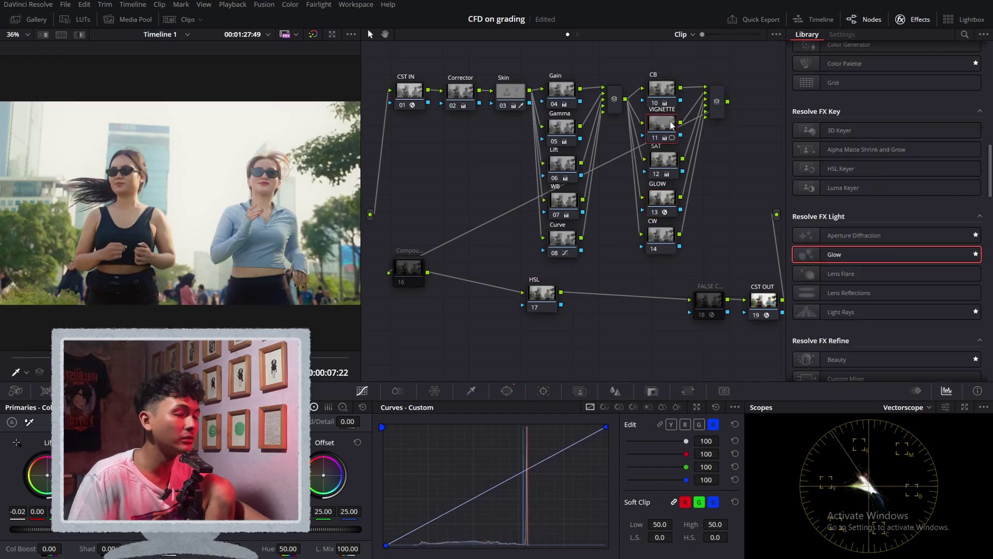
pyautogui.click(663, 155)
pyautogui.click(663, 201)
pyautogui.click(666, 154)
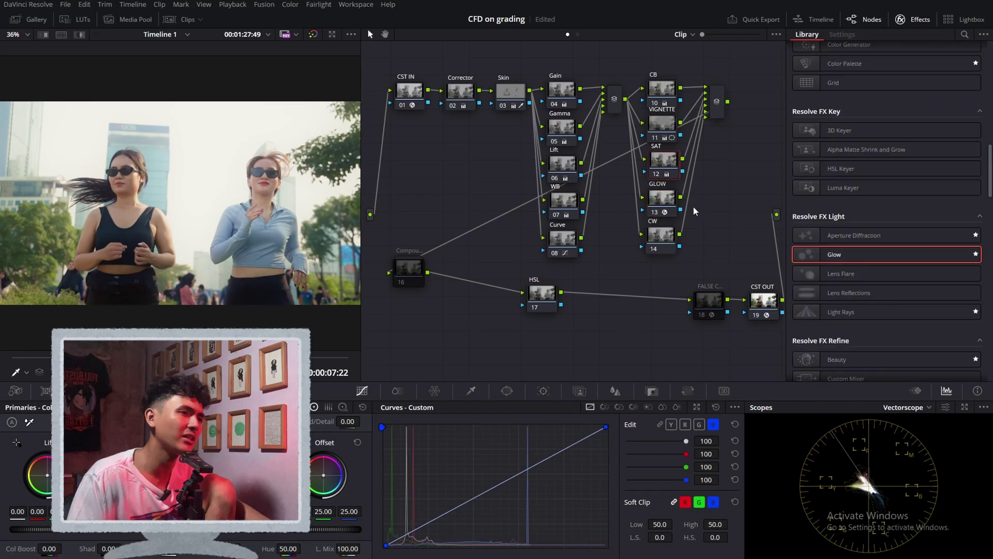
pyautogui.click(663, 199)
# On the CW node, slightly shift the outer red, yellow and cyan-blue points of the Hue-Saturation Color Warper mesh
pyautogui.click(663, 235)
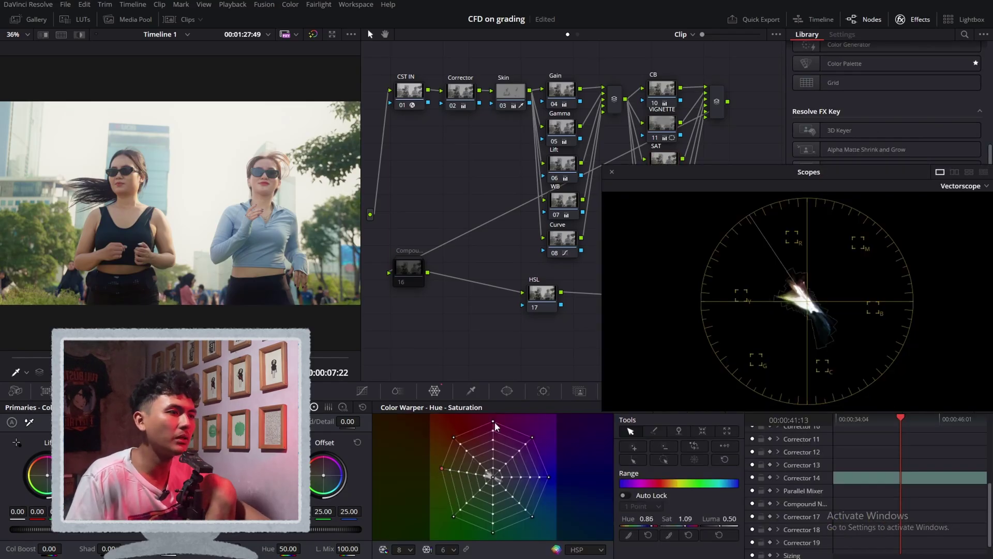
pyautogui.moveTo(492, 422); pyautogui.dragTo(486, 424)
pyautogui.moveTo(442, 468); pyautogui.dragTo(446, 464)
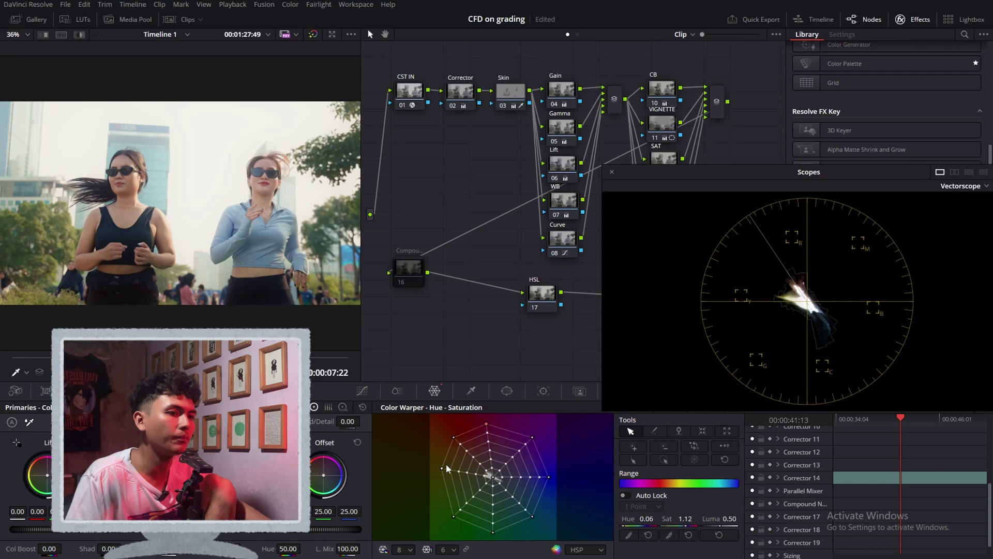
pyautogui.moveTo(531, 517); pyautogui.dragTo(516, 522)
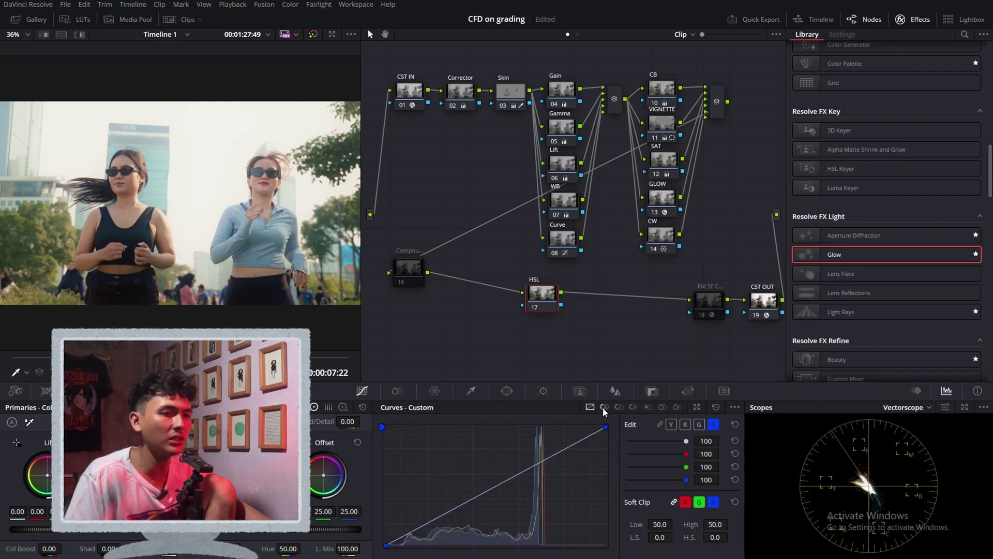
# On the HSL node, raise the cyan range of the Hue Vs Sat curve to a saturation of 1.56
pyautogui.click(603, 407)
pyautogui.click(619, 407)
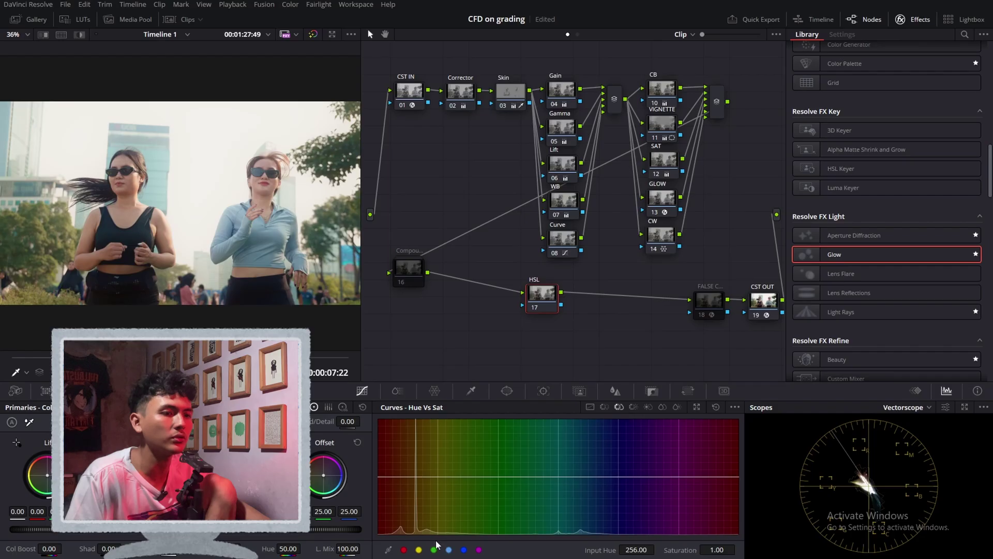
pyautogui.click(462, 549)
pyautogui.moveTo(558, 477); pyautogui.dragTo(558, 444)
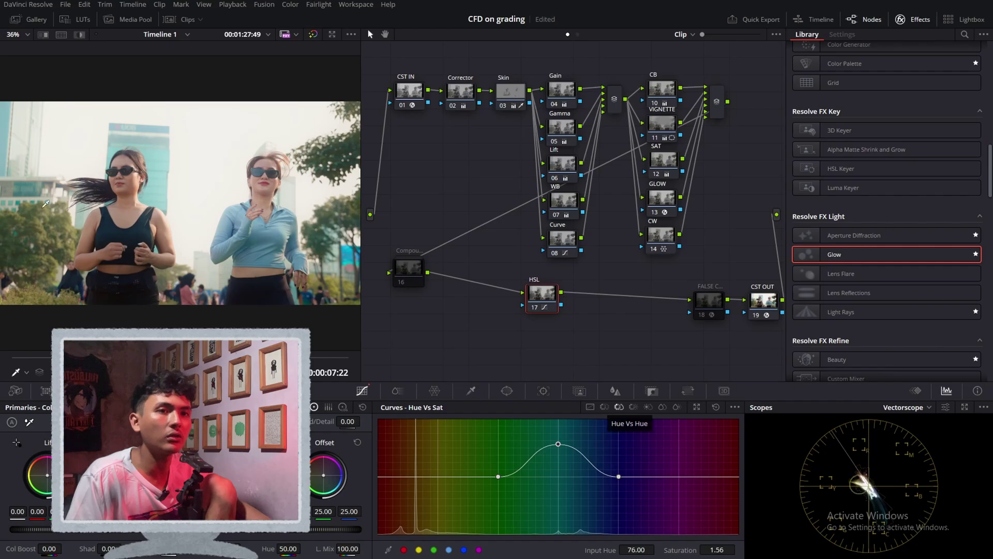
# On the HSL node, lower the cyan range of the Hue Vs Lum curve to a lum gain of 0.69
pyautogui.click(604, 406)
pyautogui.click(619, 407)
pyautogui.click(634, 407)
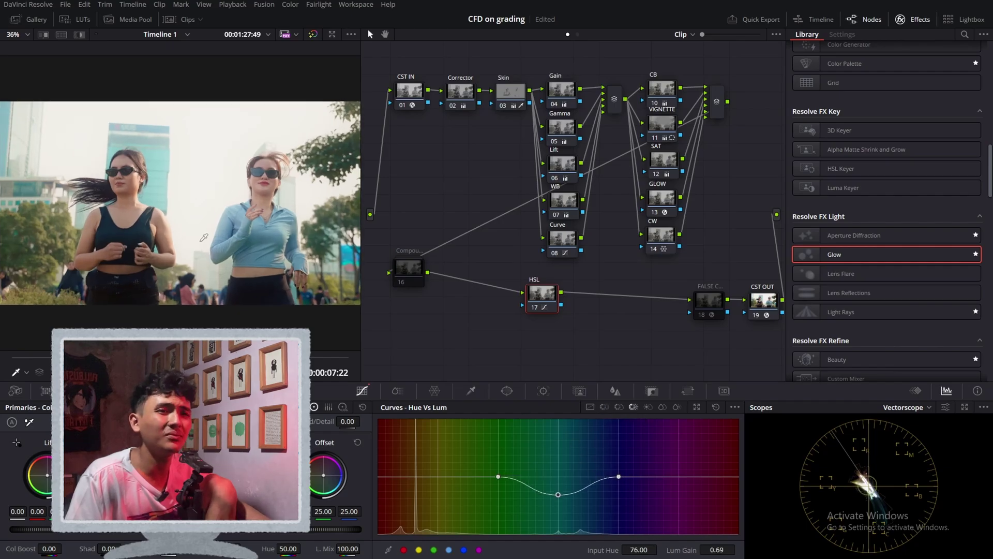
# Bypass and restore all grades to compare the image with the original, and scrub to another frame of the clip
pyautogui.hotkey('shift', 'd')
pyautogui.hotkey('shift', 'd')
pyautogui.moveTo(207, 358); pyautogui.dragTo(114, 357)
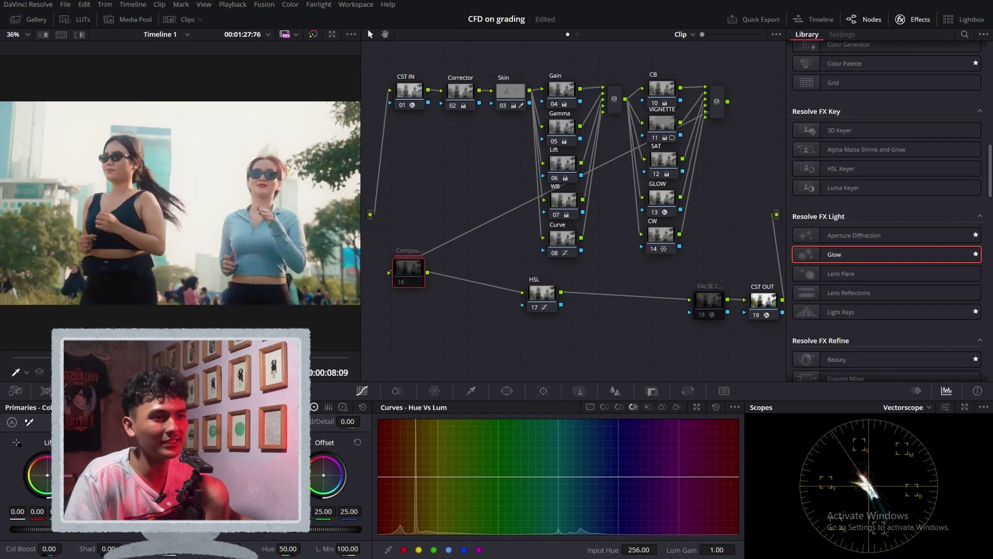
# Move the disabled compound node slightly toward the HSL node, and scrub through the clip to review the overall grade
pyautogui.moveTo(396, 284)
pyautogui.mouseDown()
pyautogui.moveTo(418, 261)
pyautogui.moveTo(411, 285)
pyautogui.mouseUp()
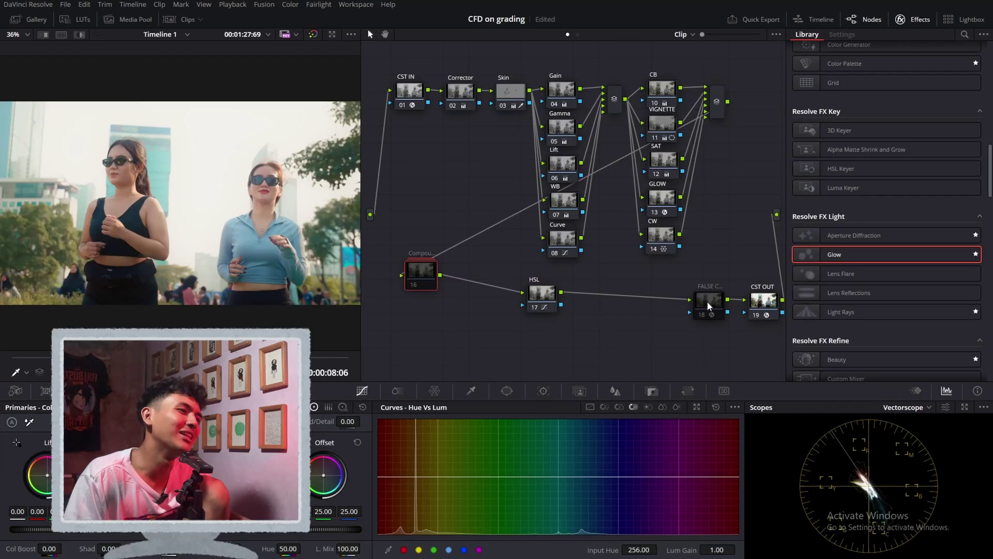
pyautogui.click(707, 301)
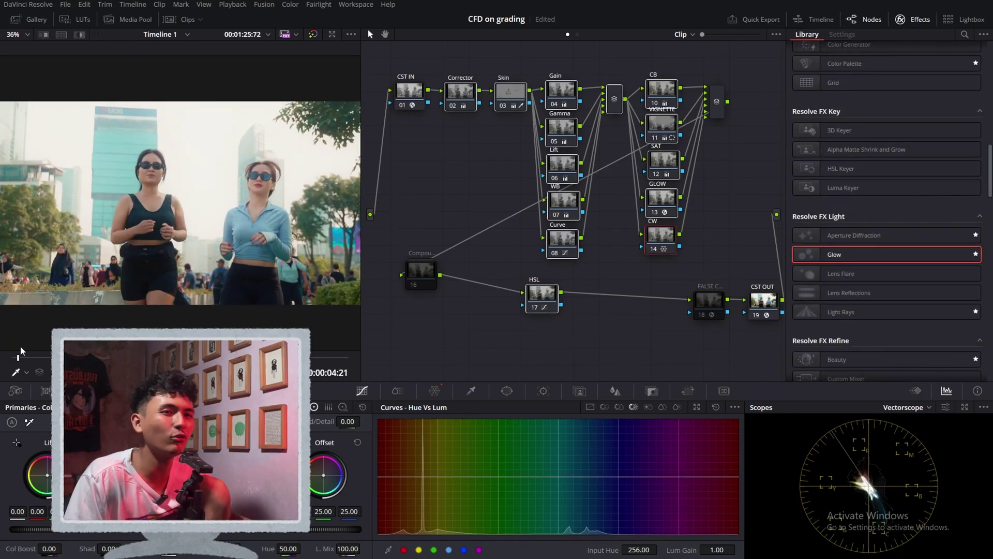
pyautogui.moveTo(20, 346); pyautogui.dragTo(243, 352)
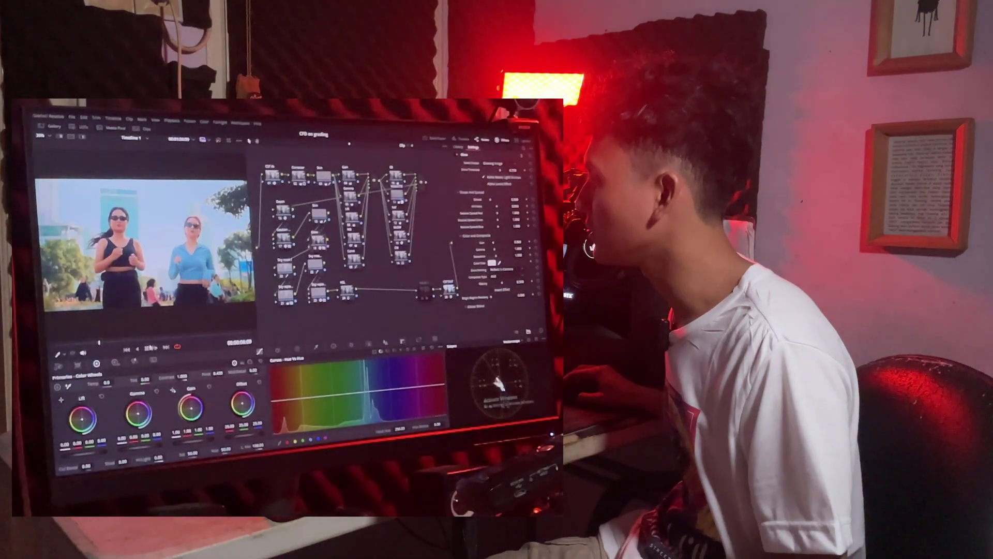
pyautogui.moveTo(100, 343); pyautogui.dragTo(157, 341)
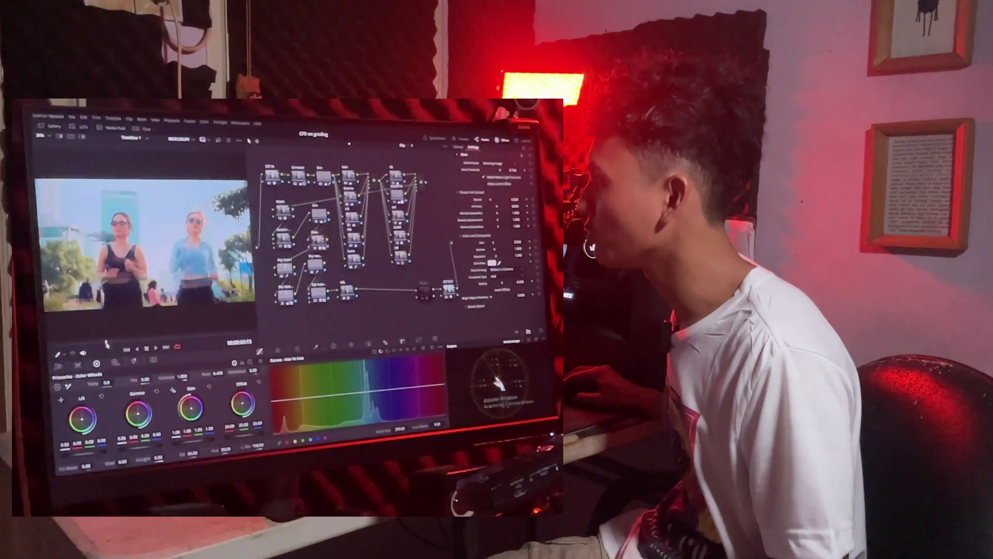